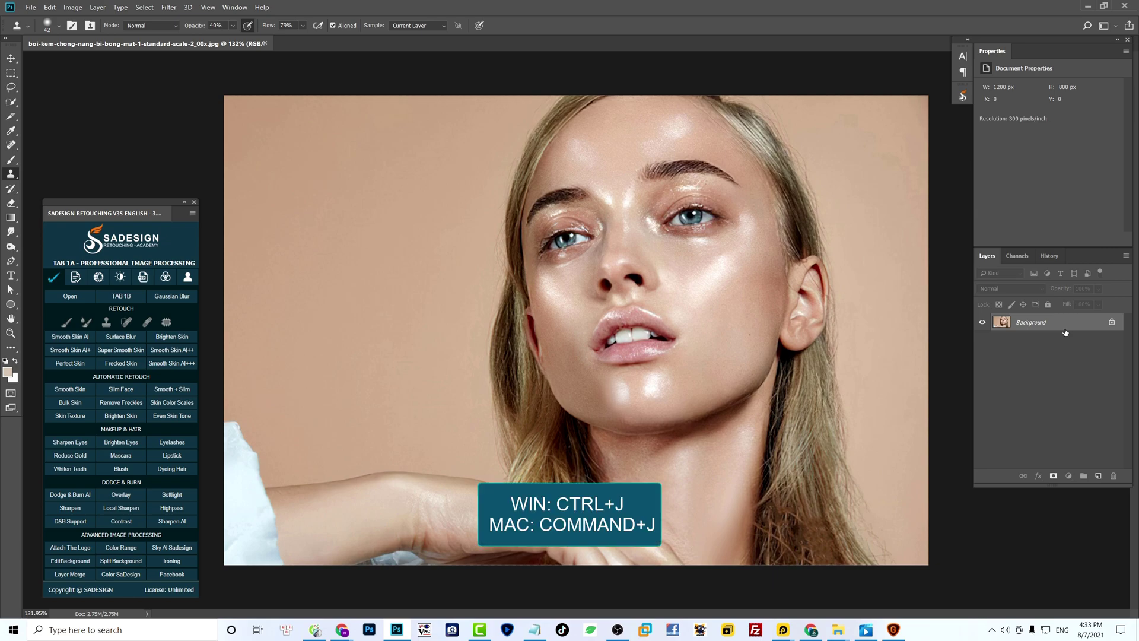
Duplicate the photo as Layer 1, then copy the Blue channel into a new Blue copy channel.
key("ctrl+j")
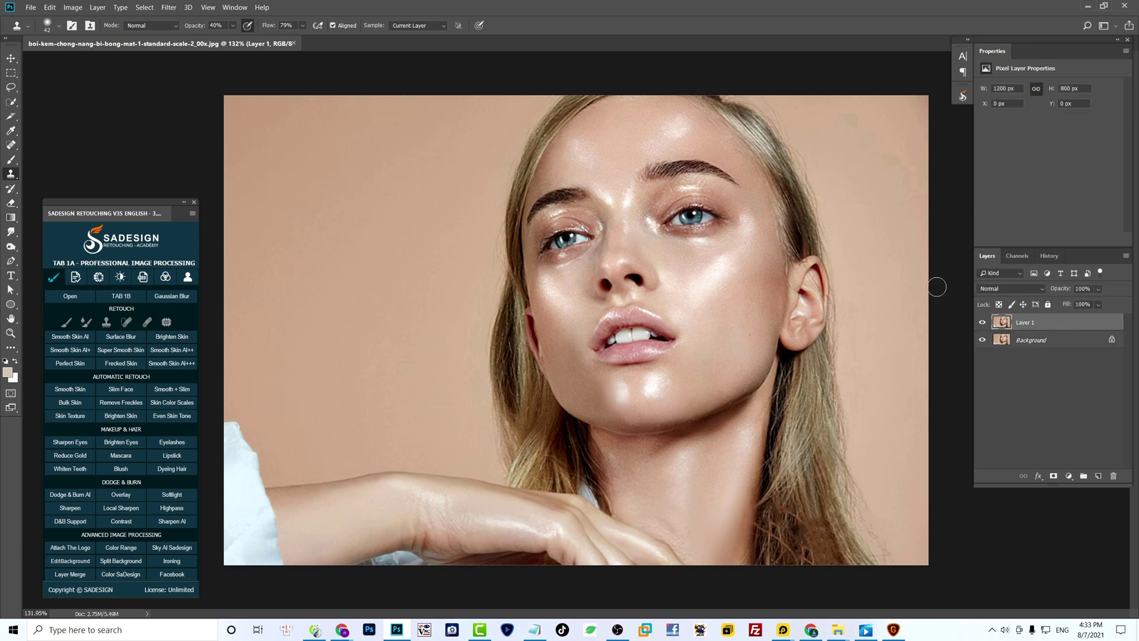
left_click(240, 7)
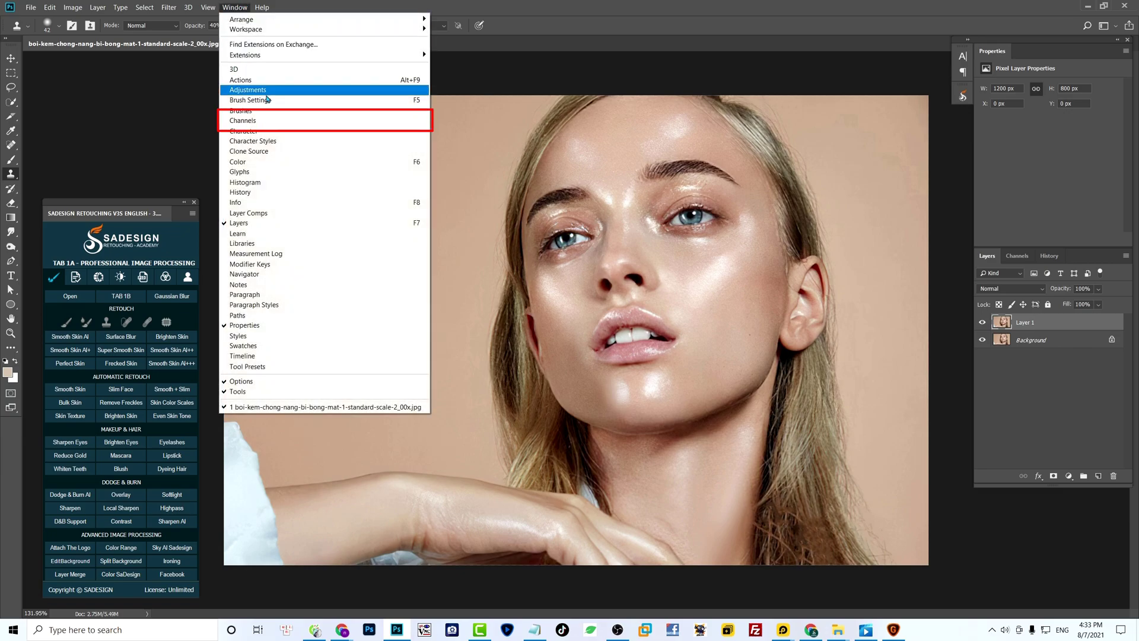
left_click(302, 121)
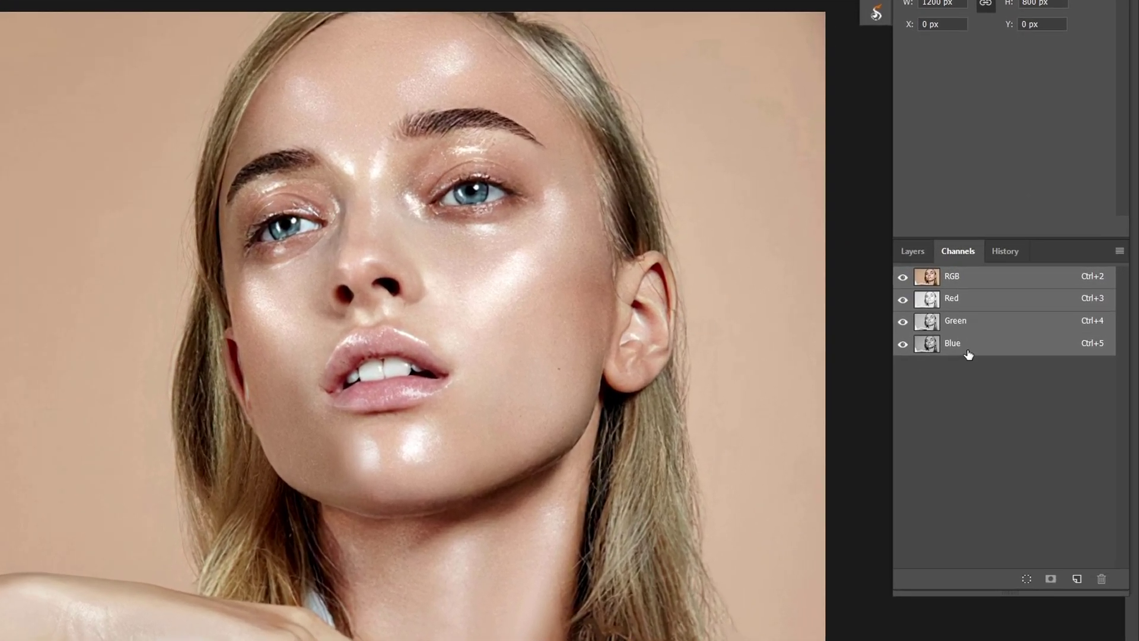
left_click(1021, 319)
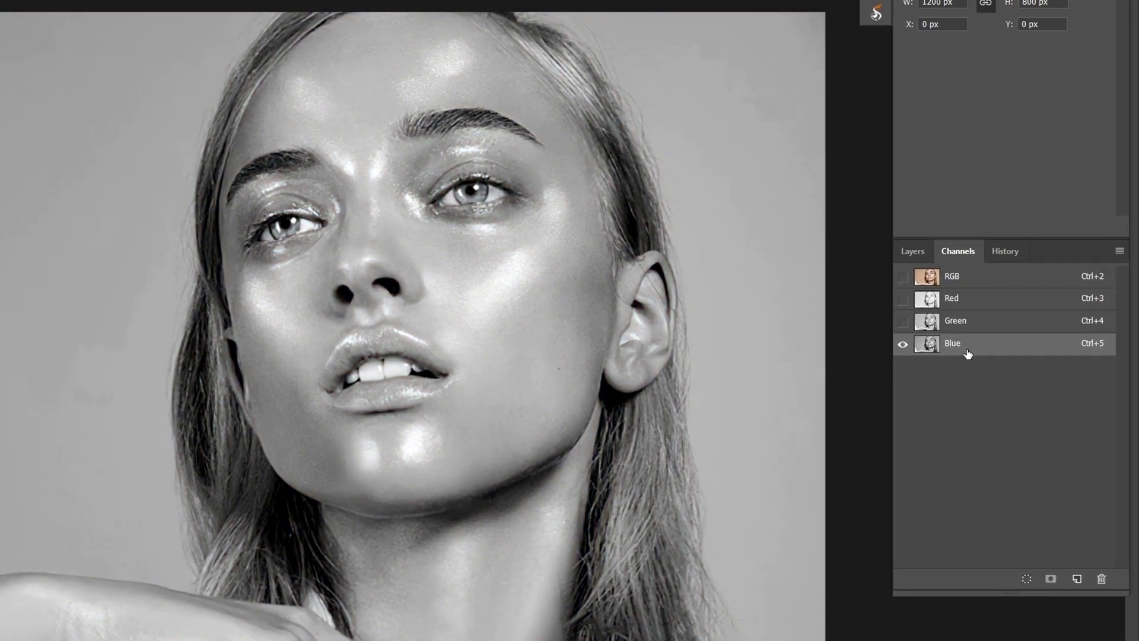
left_click_drag(1017, 356, 1077, 590)
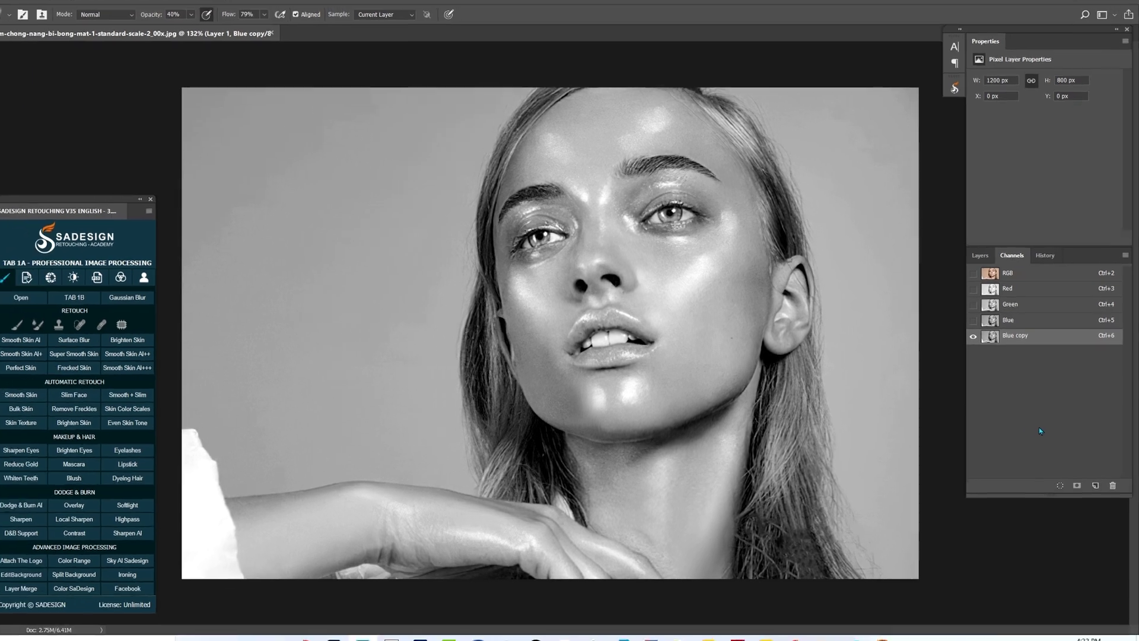
Set Blue copy's input levels to 154, 1.00 and 230 so only highlights stay white.
key("ctrl+l")
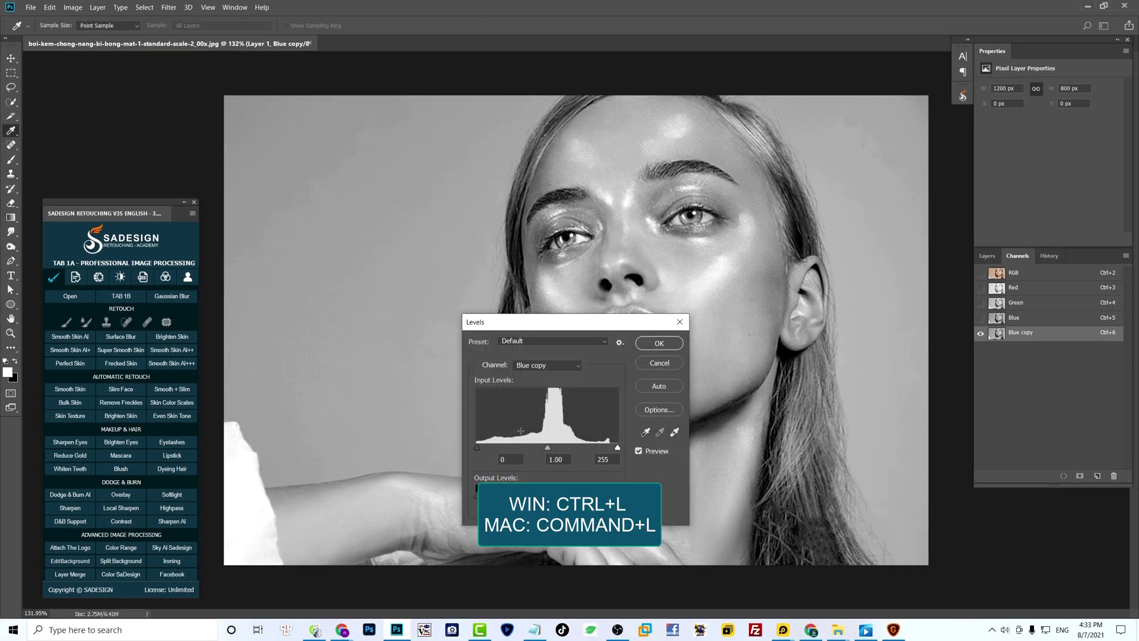
mouse_move(478, 450)
left_mouse_down()
mouse_move(606, 452)
mouse_move(568, 450)
left_mouse_up()
left_click_drag(606, 324, 503, 320)
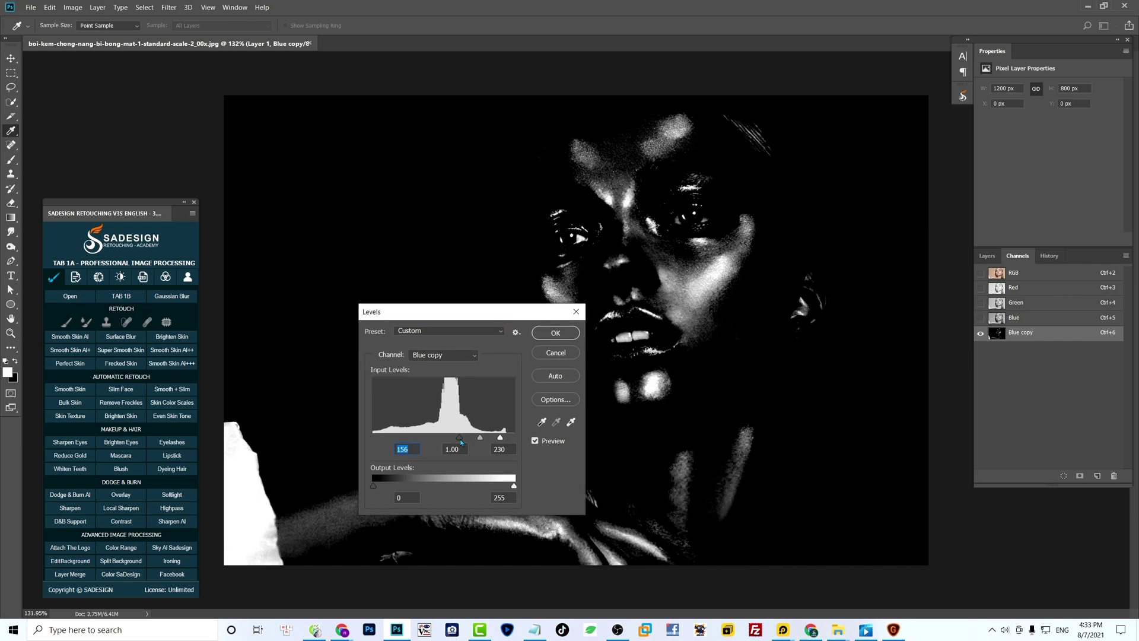
left_click_drag(461, 442, 460, 443)
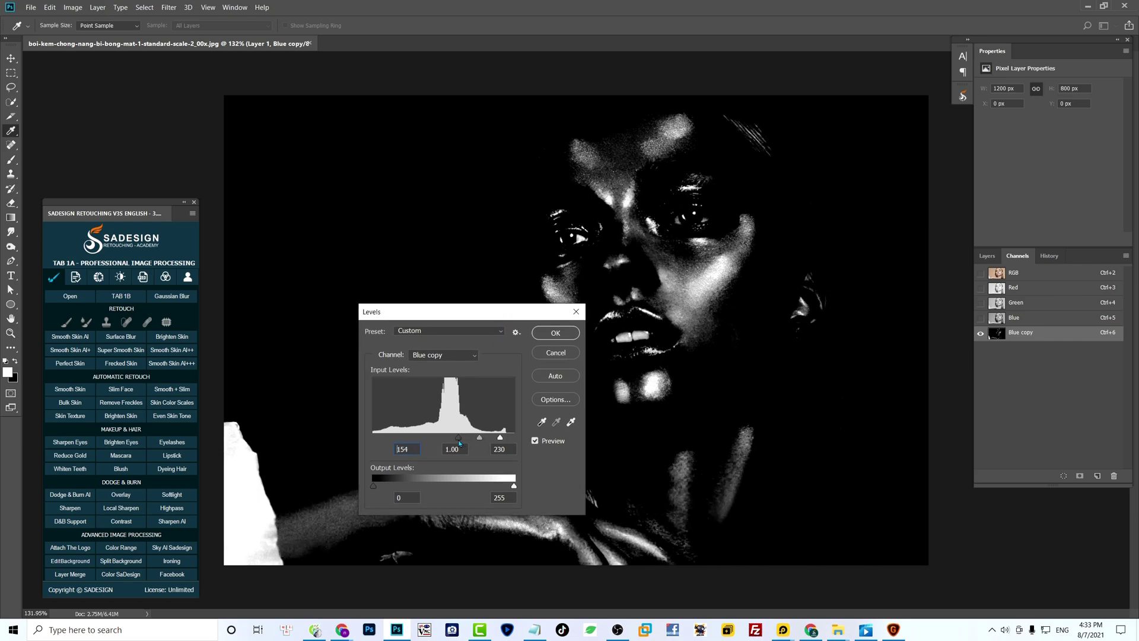
left_click(535, 439)
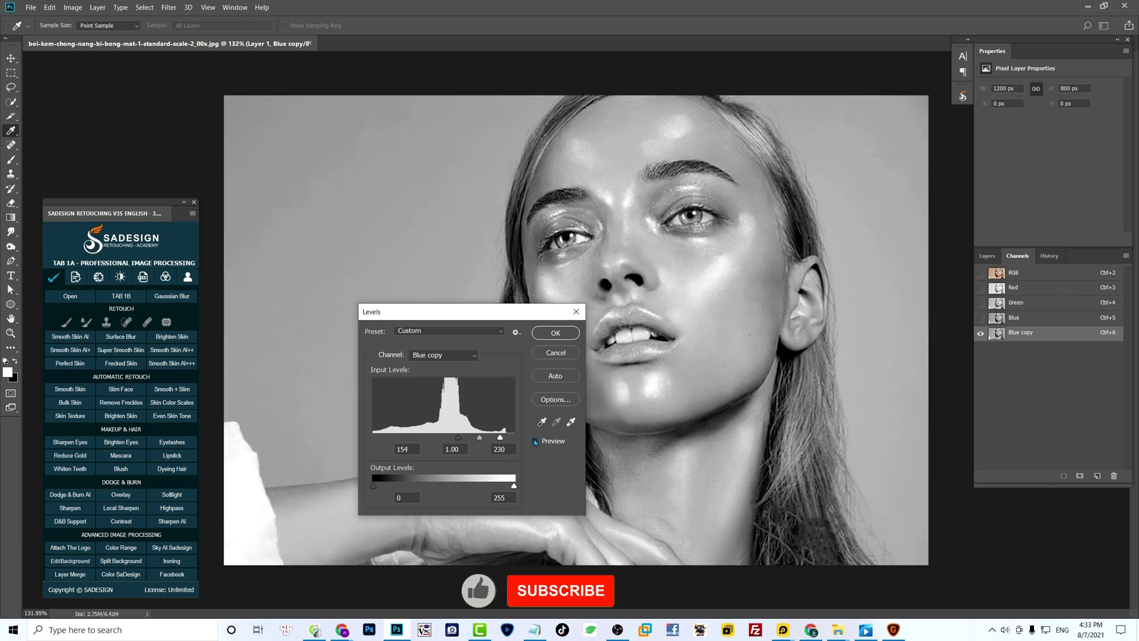
Apply the levels, load Blue copy as a selection on the RGB image, and add empty Layer 2.
left_click(555, 333)
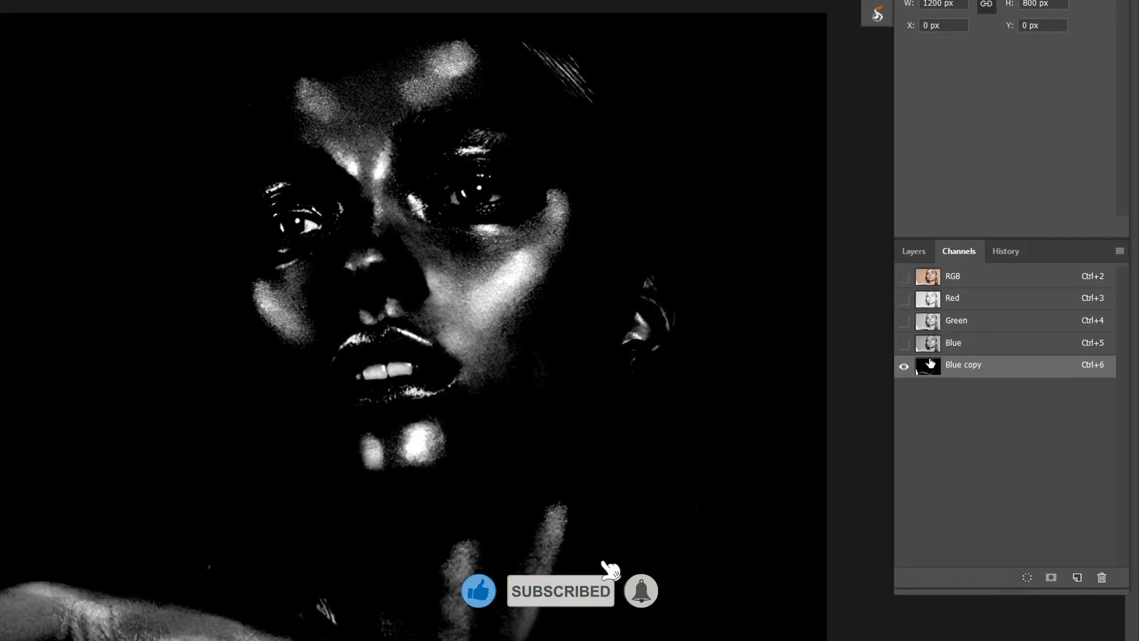
left_click_drag(1032, 344, 1033, 511)
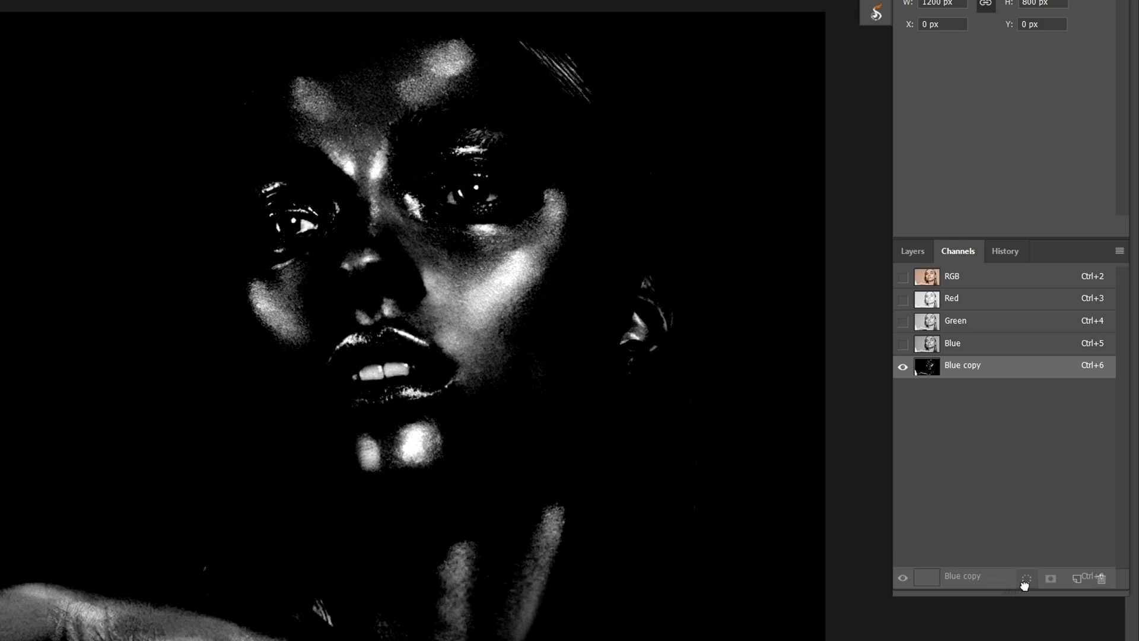
left_click_drag(1003, 577, 1025, 586)
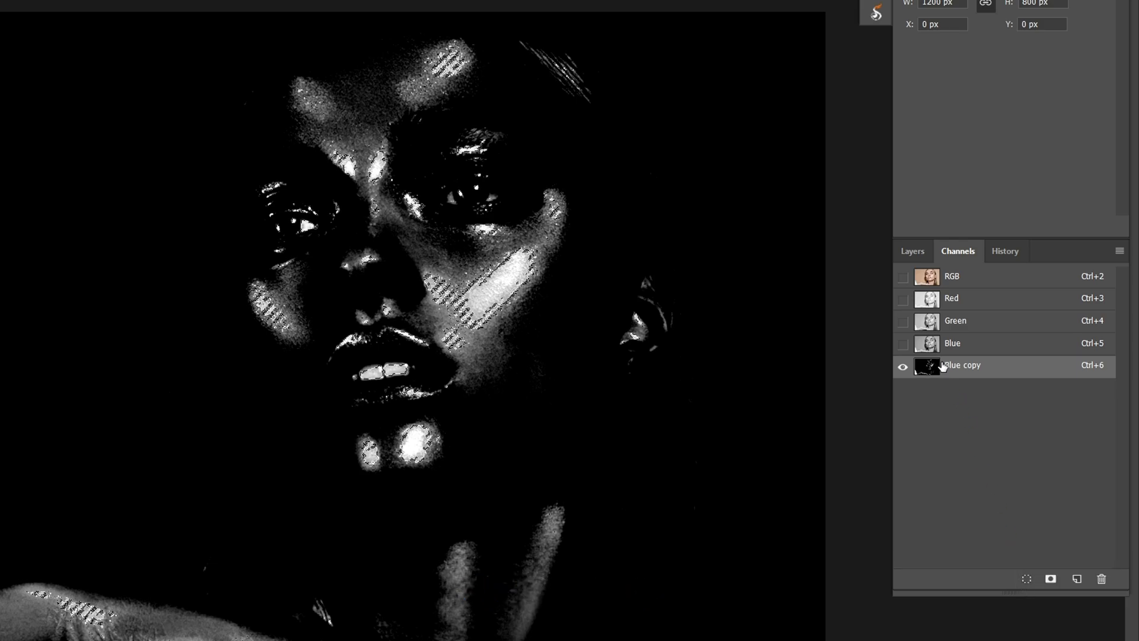
left_click(976, 284)
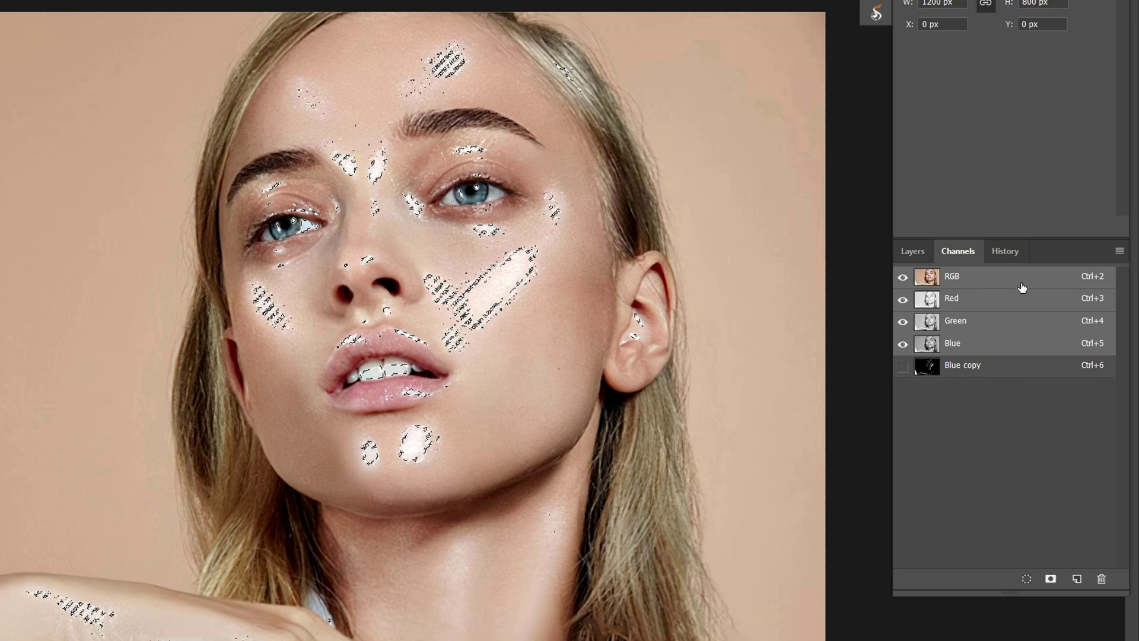
left_click(913, 254)
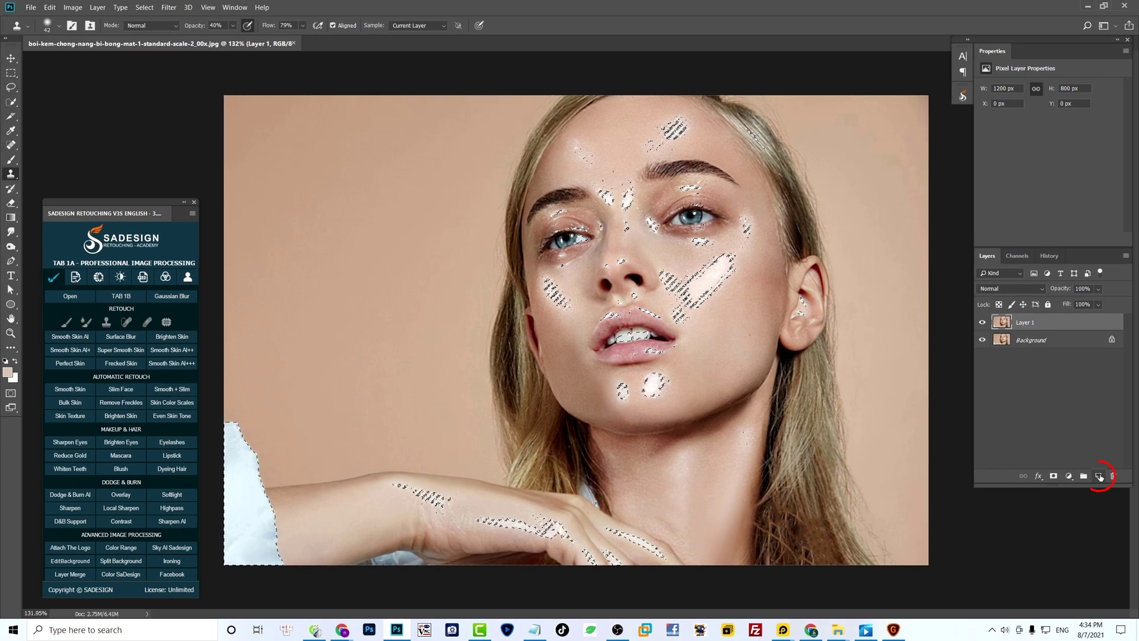
left_click(1099, 475)
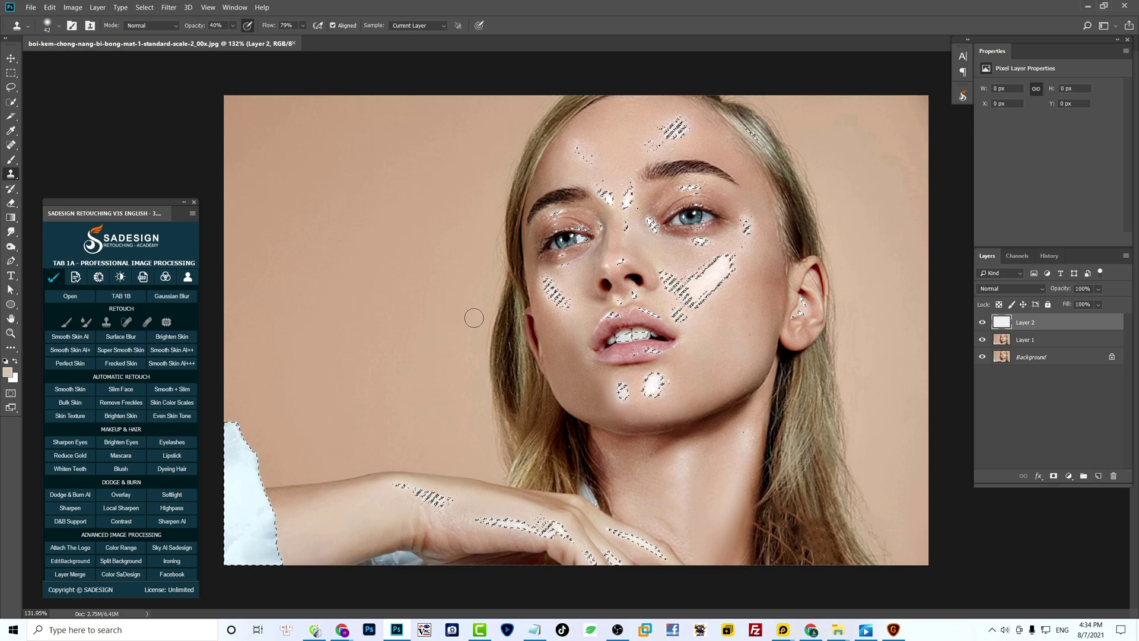
Switch to the standard Brush Tool for painting.
key("b")
right_click(11, 159)
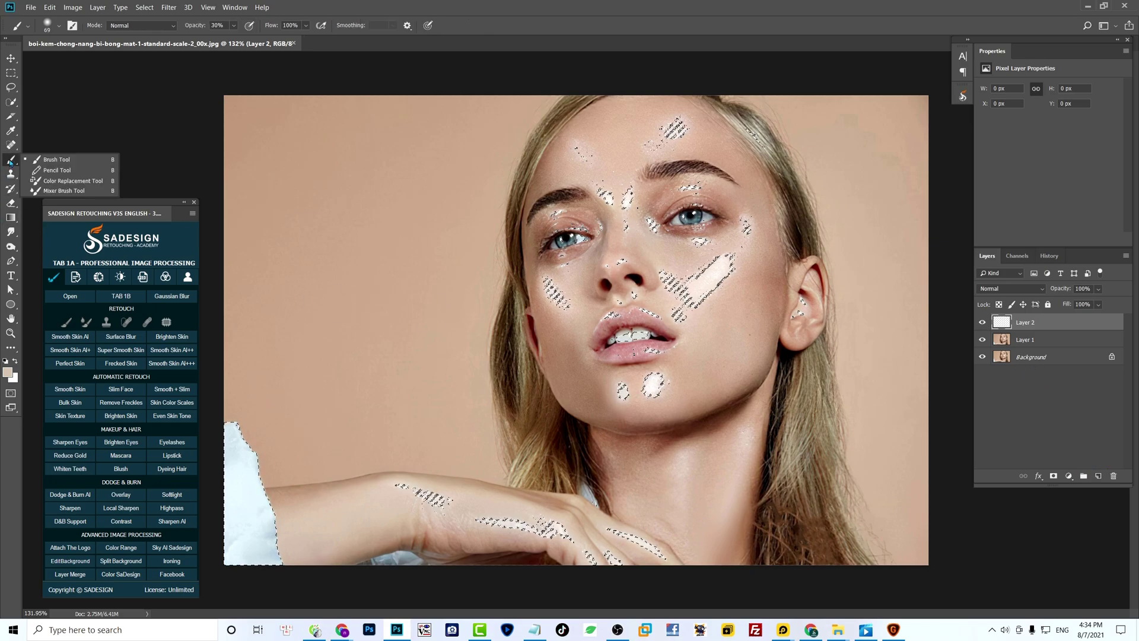
left_click(42, 162)
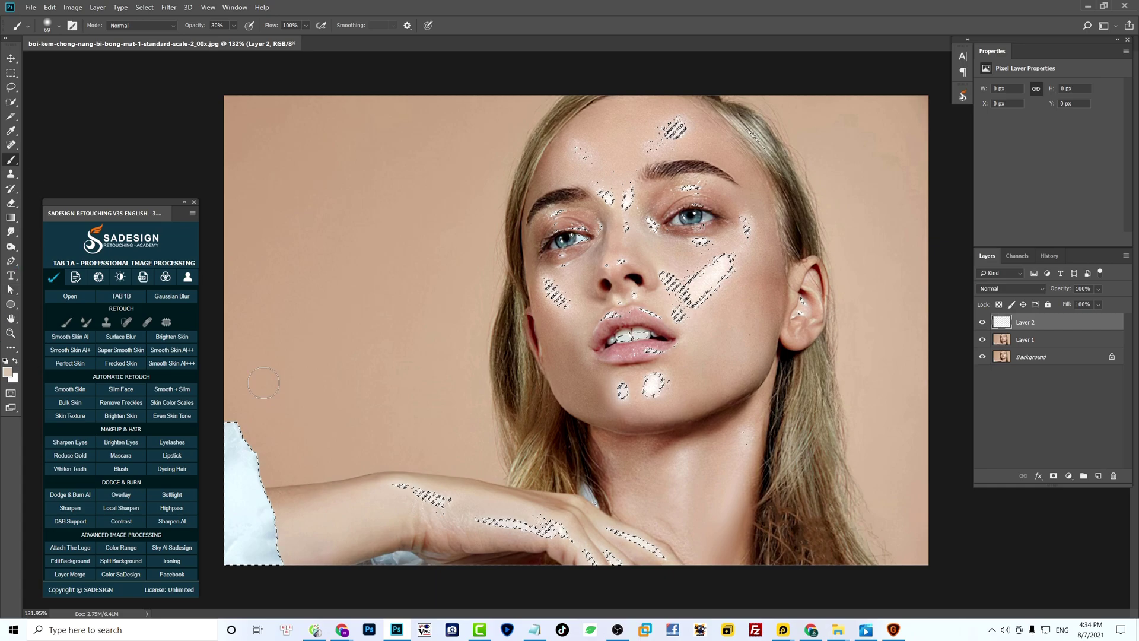
scroll(735, 240, "up", 3)
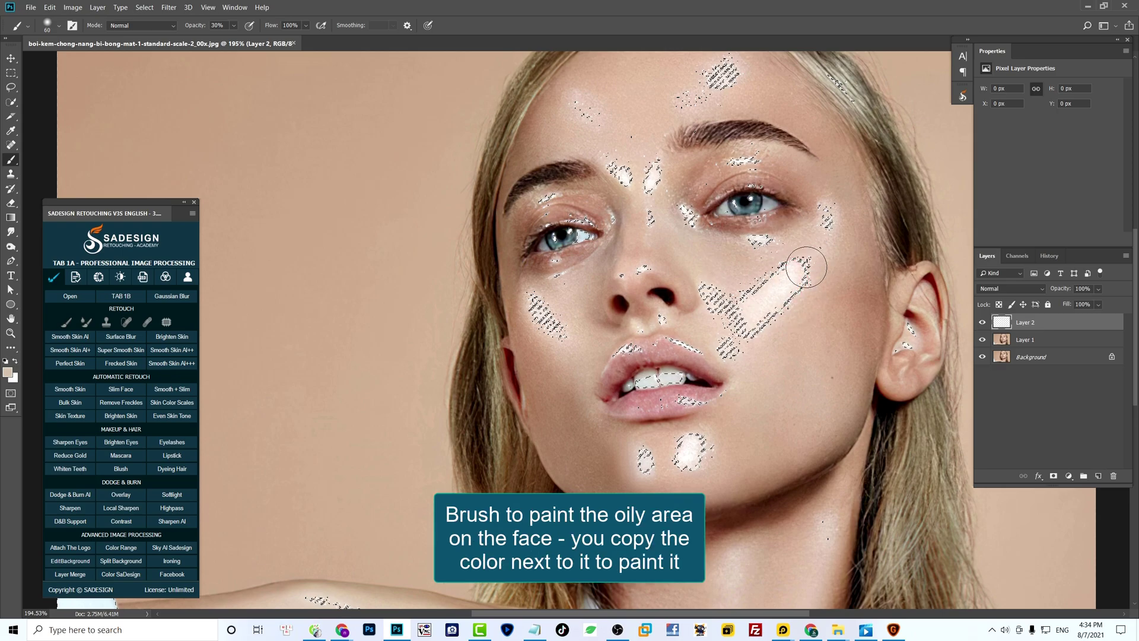
Paint skin tone over the cheek, nose bridge and forehead highlights on Layer 2.
left_click_drag(753, 308, 789, 277)
left_click_drag(750, 309, 682, 311)
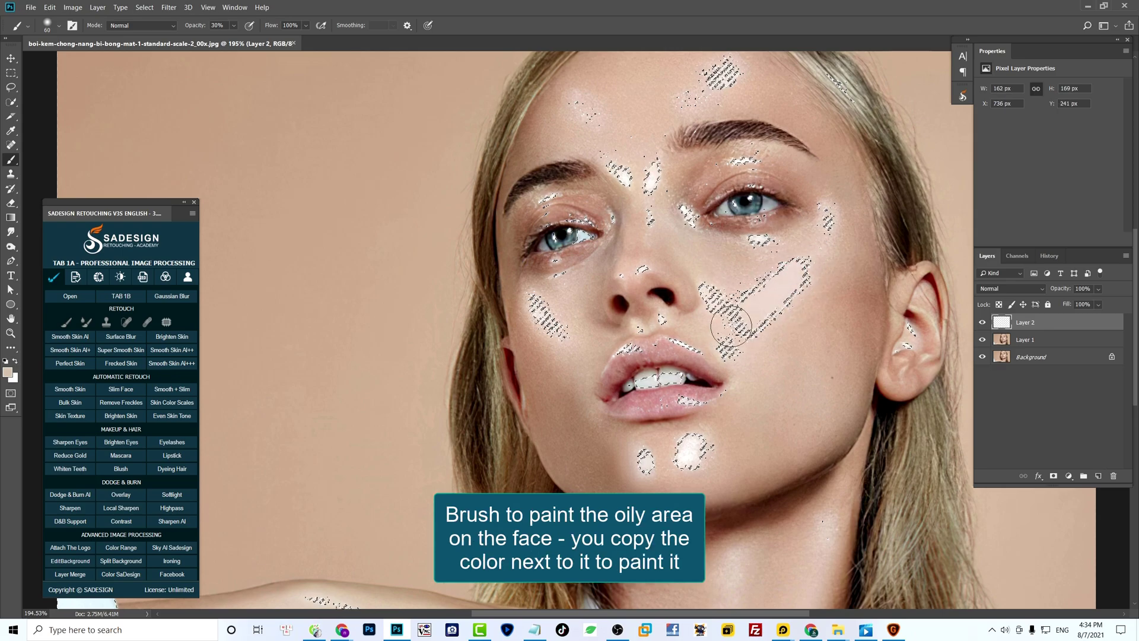
key("bracketleft")
key("bracketleft")
left_click_drag(538, 310, 555, 326)
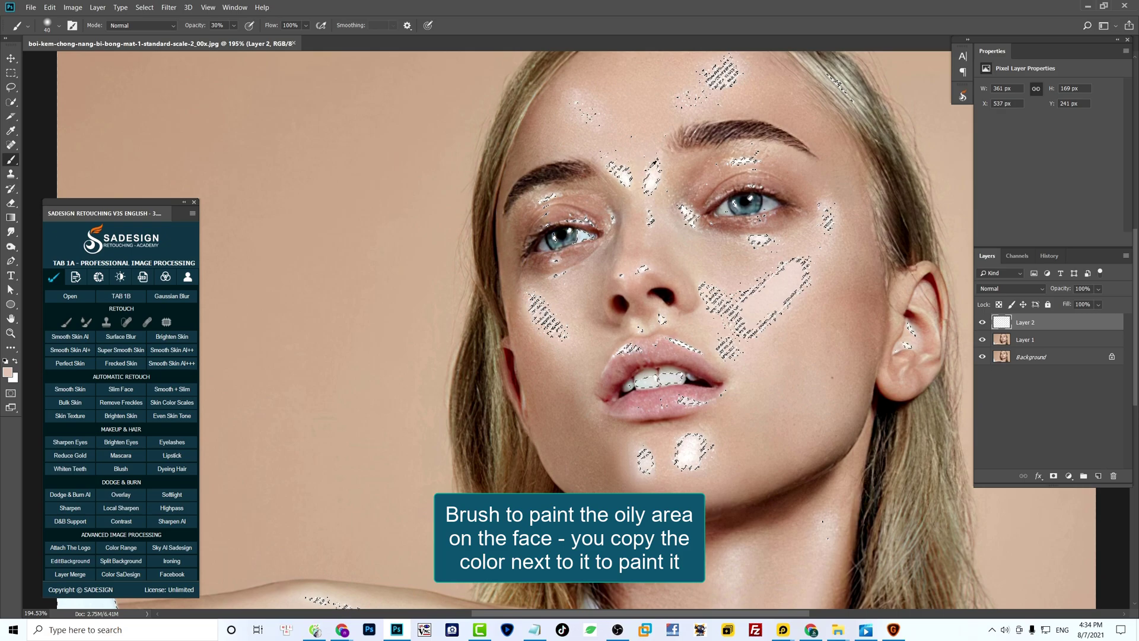
left_click_drag(652, 178, 655, 170)
left_click_drag(711, 83, 732, 66)
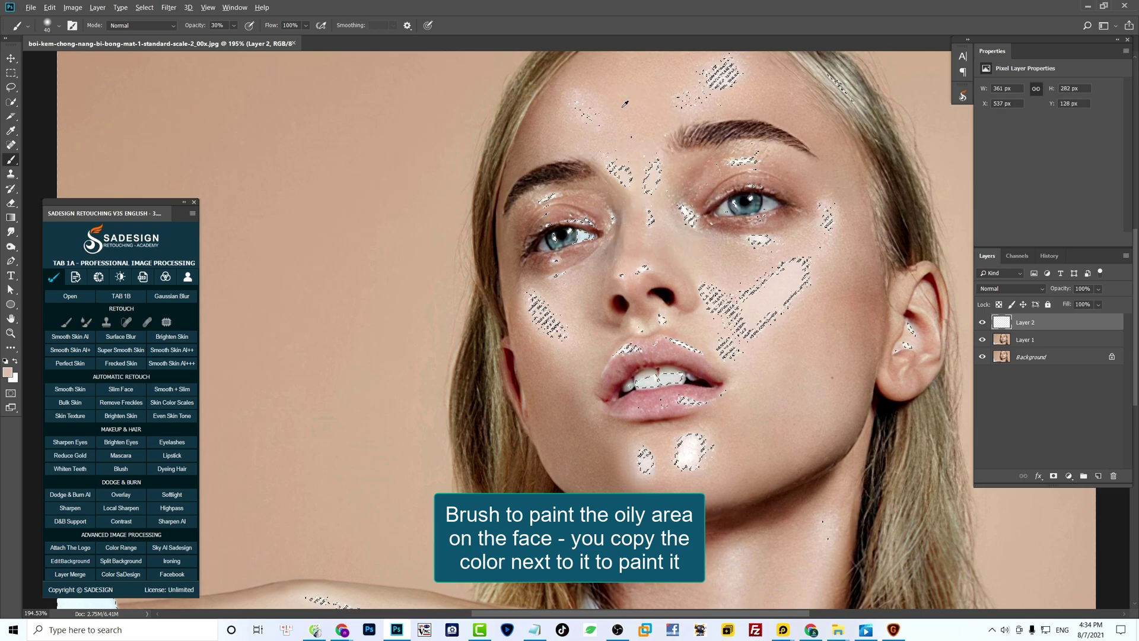
scroll(685, 169, "up", 3)
left_click_drag(685, 169, 700, 142)
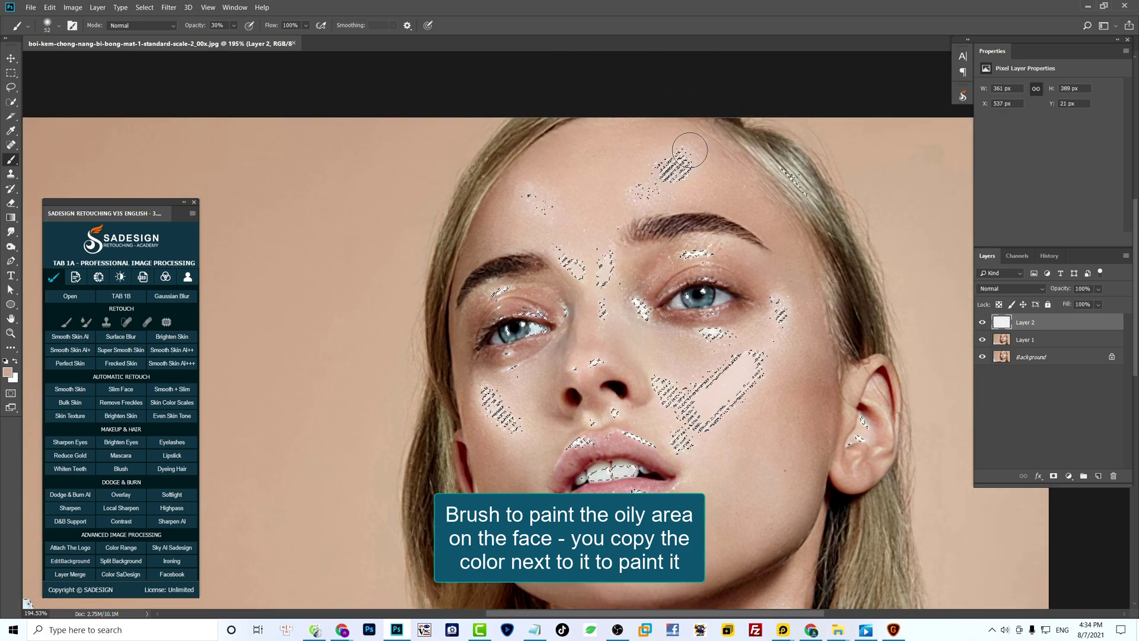
Paint over the chin and hand highlights with a smaller brush, then clear the selection.
key("bracketleft")
key("bracketleft")
key("bracketleft")
scroll(723, 336, "up", 3)
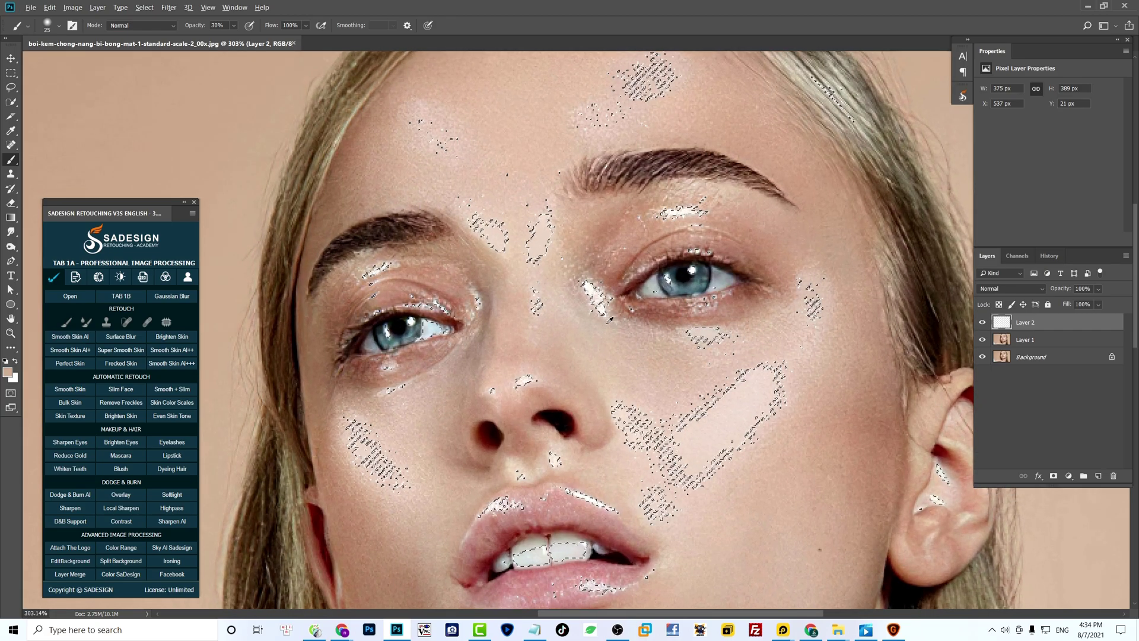
scroll(690, 231, "down", 1)
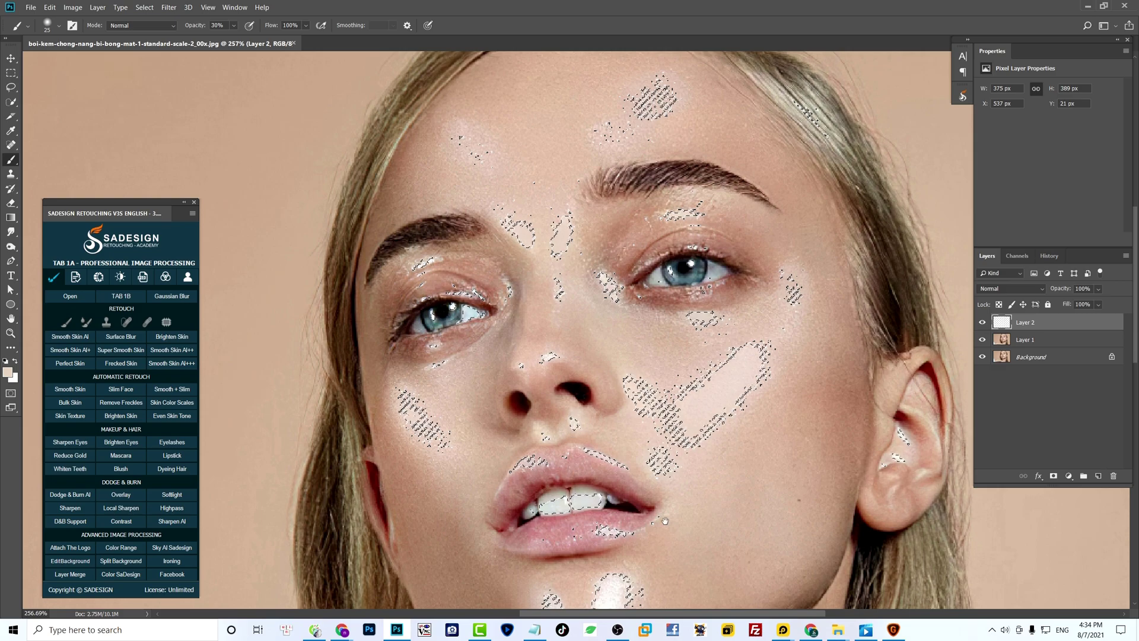
scroll(581, 414, "down", 3)
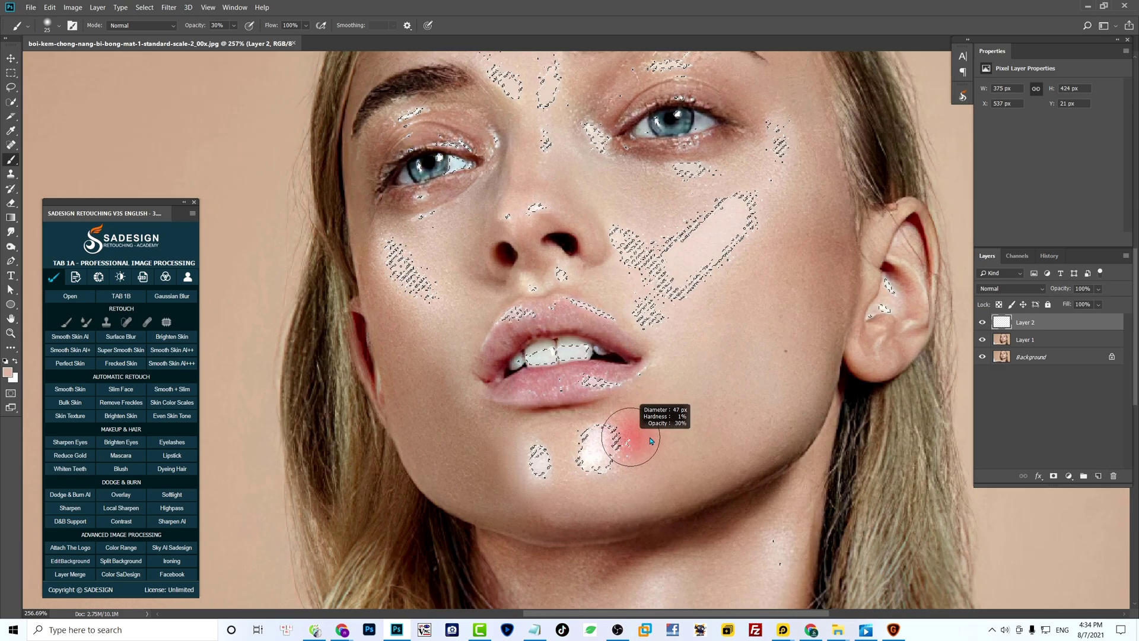
left_click_drag(599, 445, 590, 466)
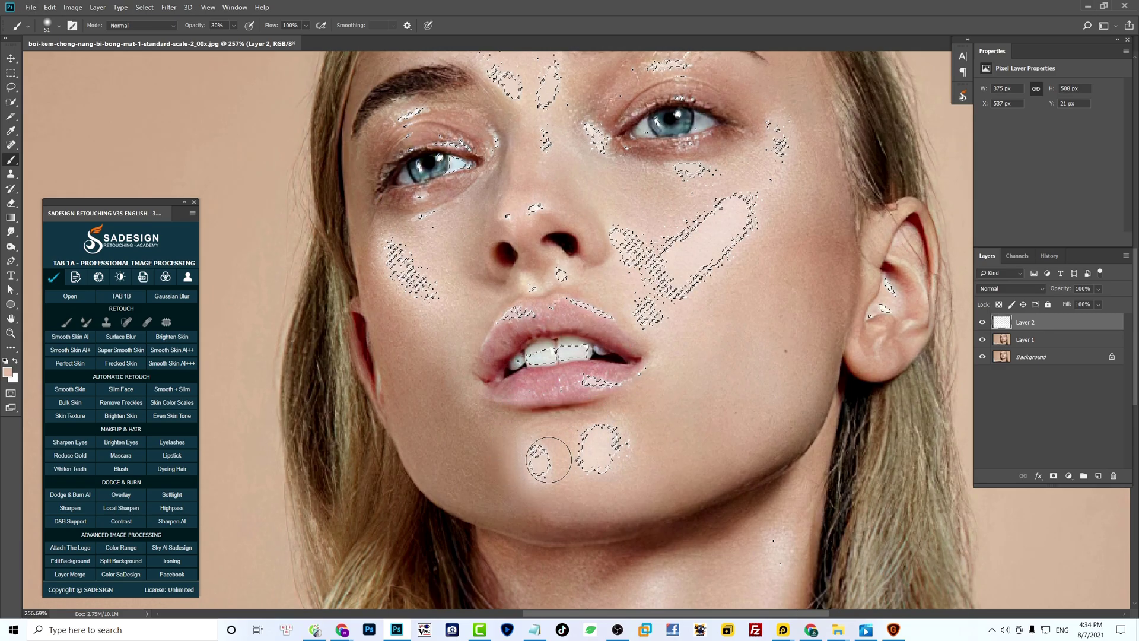
scroll(591, 465, "down", 2)
left_click_drag(551, 550, 255, 445)
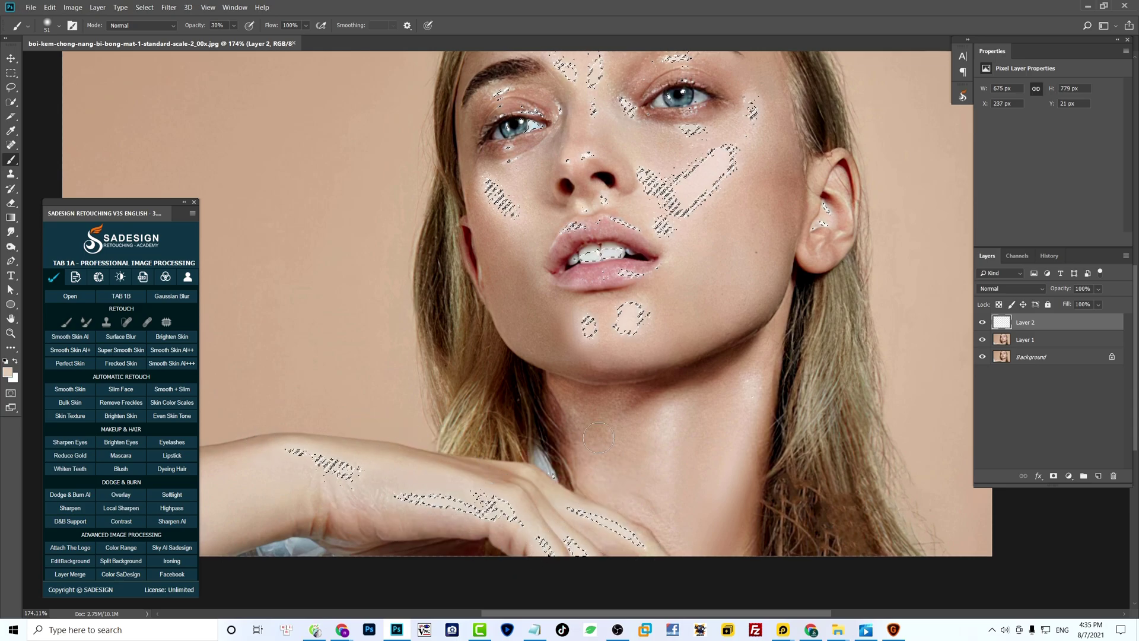
key("ctrl+d")
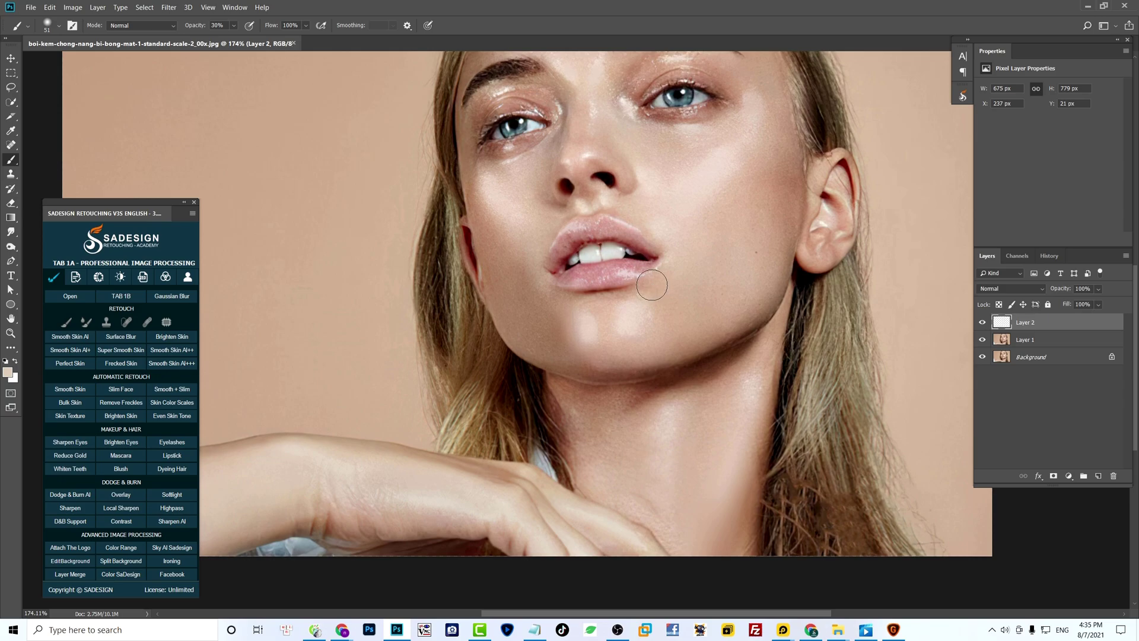
Toggle Layer 2 off and on to compare, then stamp all visible layers into one layer.
left_click_drag(651, 285, 644, 359)
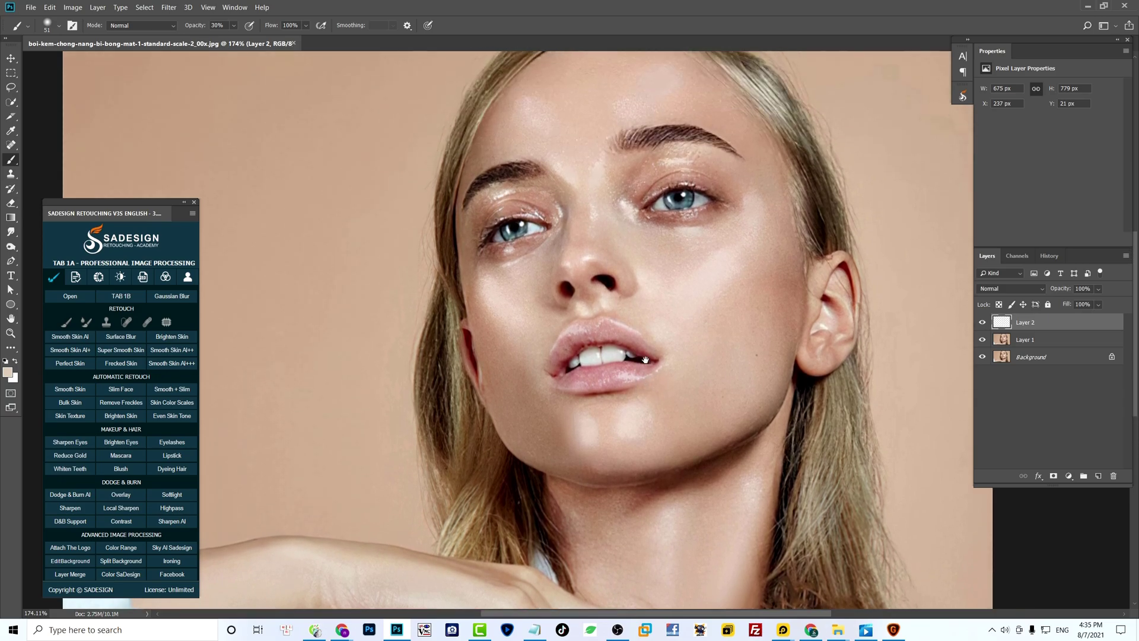
left_click(983, 323)
left_click(984, 324)
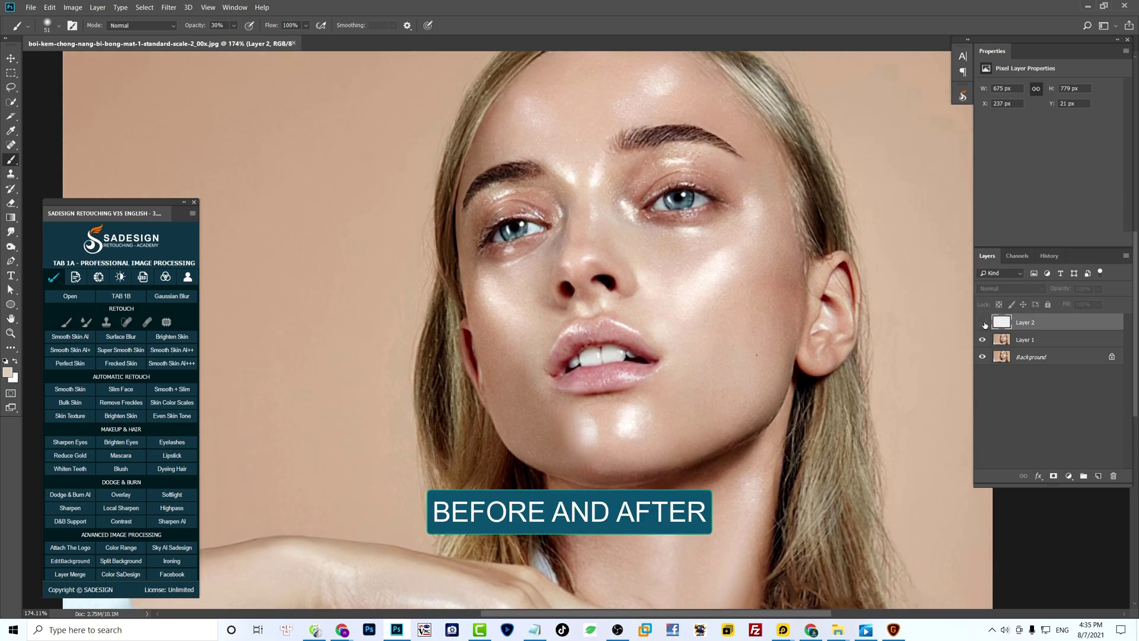
scroll(724, 375, "down", 3)
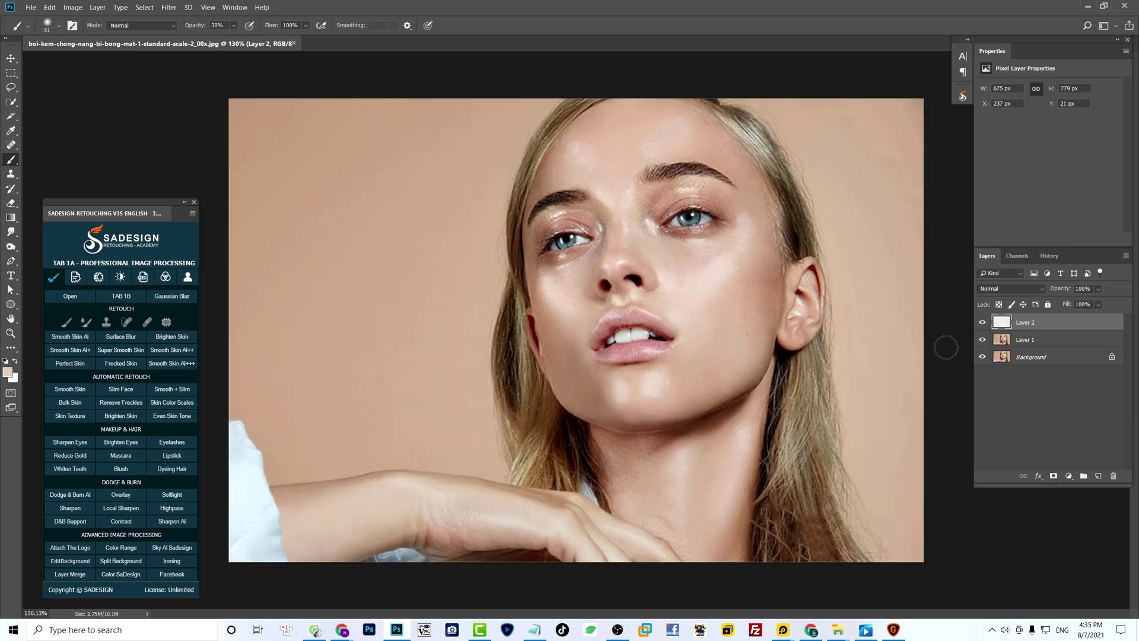
key("ctrl+alt+shift+e")
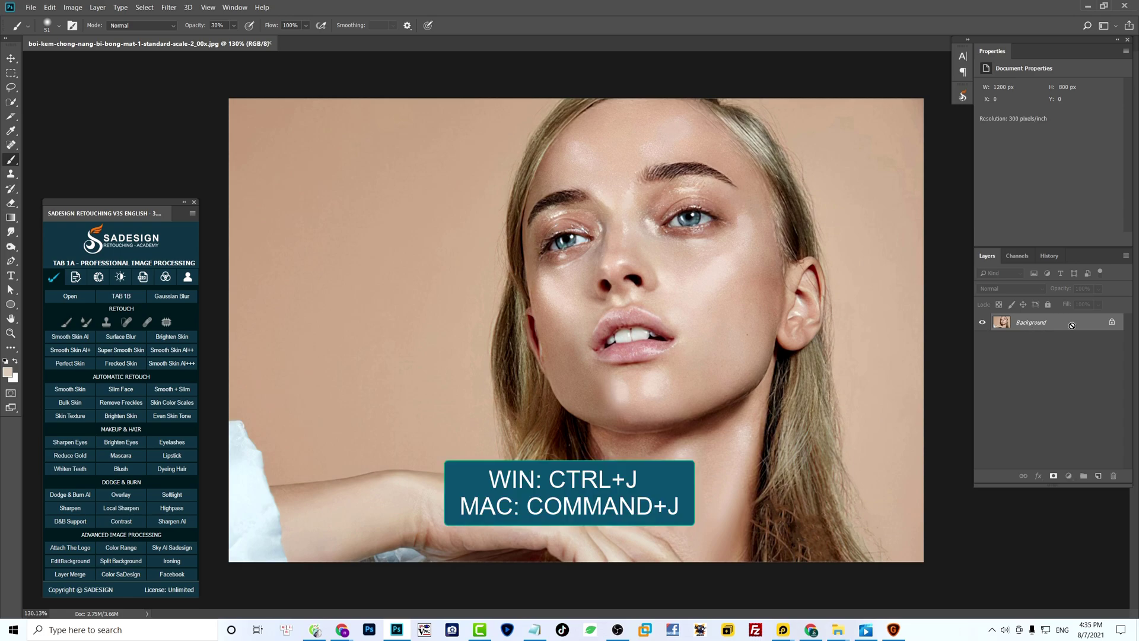
Duplicate the merged image as Layer 1 and bring up the Filter menu.
key("ctrl+j")
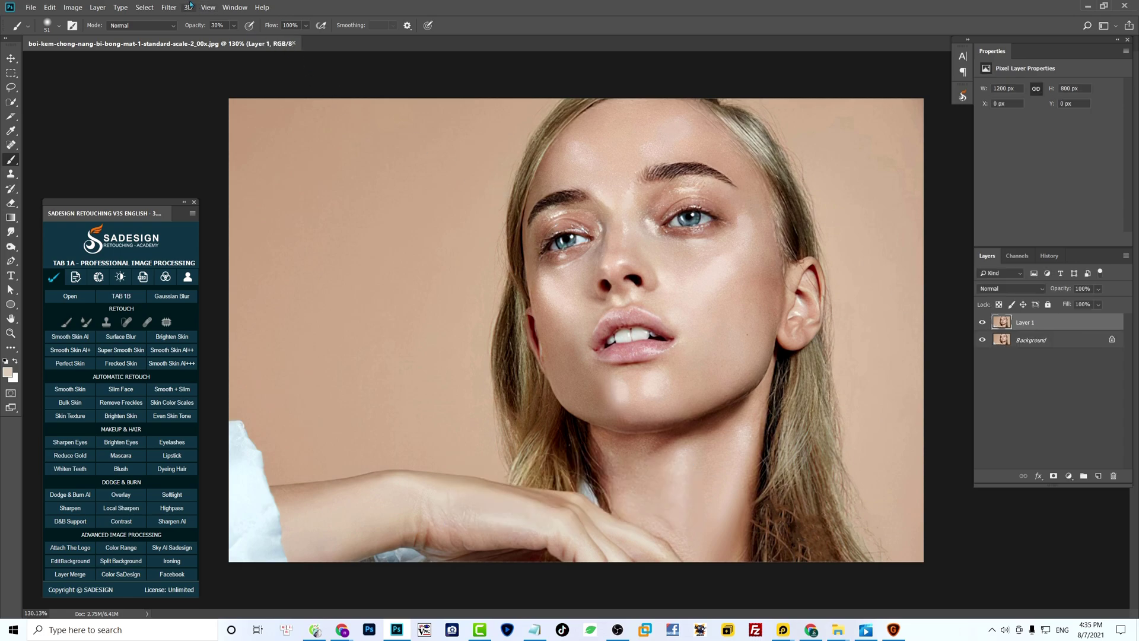
left_click(174, 6)
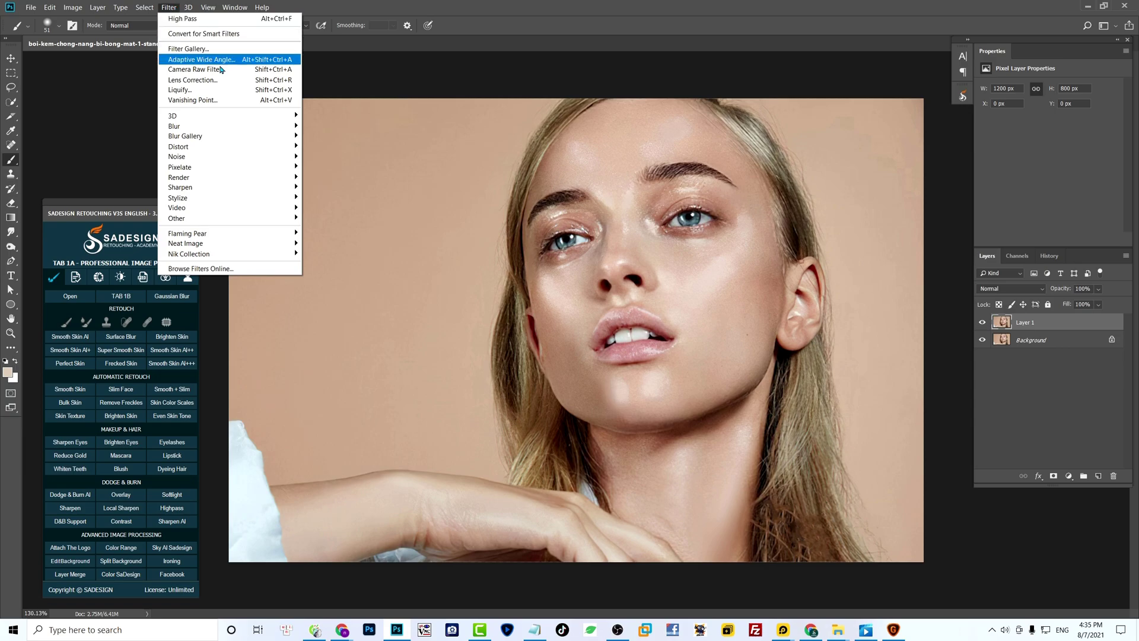
mouse_move(195, 126)
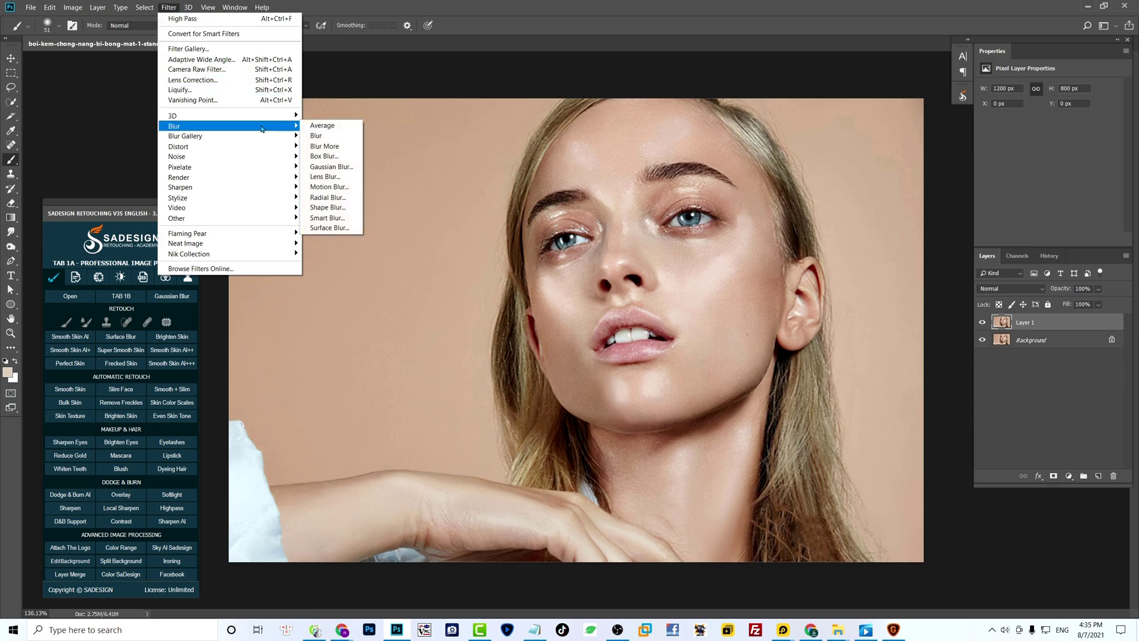
Apply a 15-pixel Gaussian Blur to Layer 1.
left_click(347, 170)
type("15")
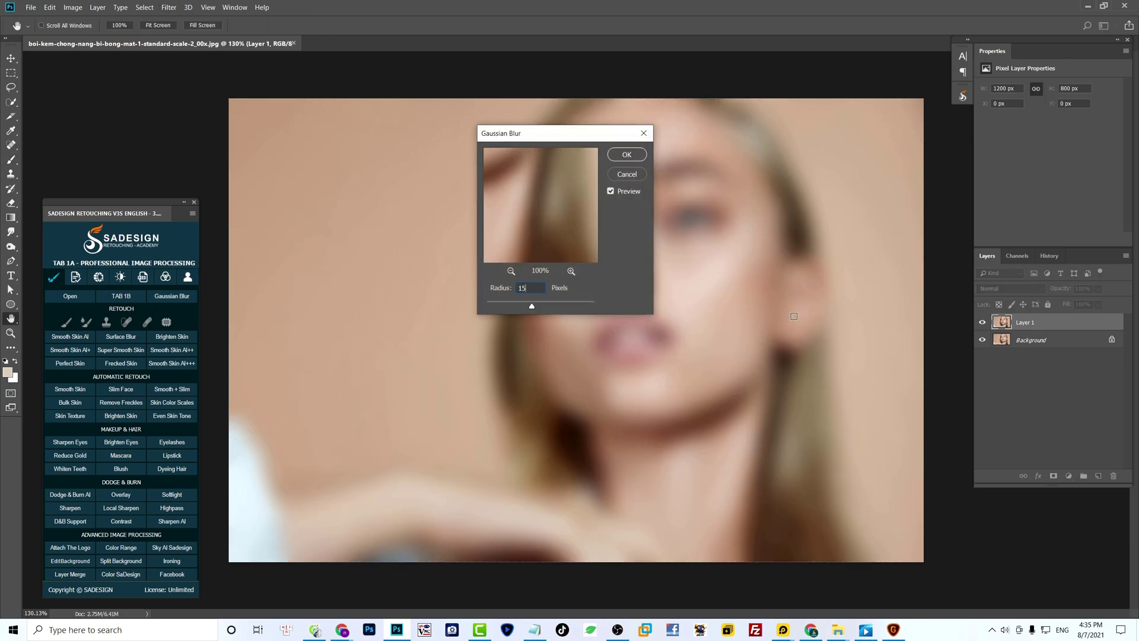
key("Return")
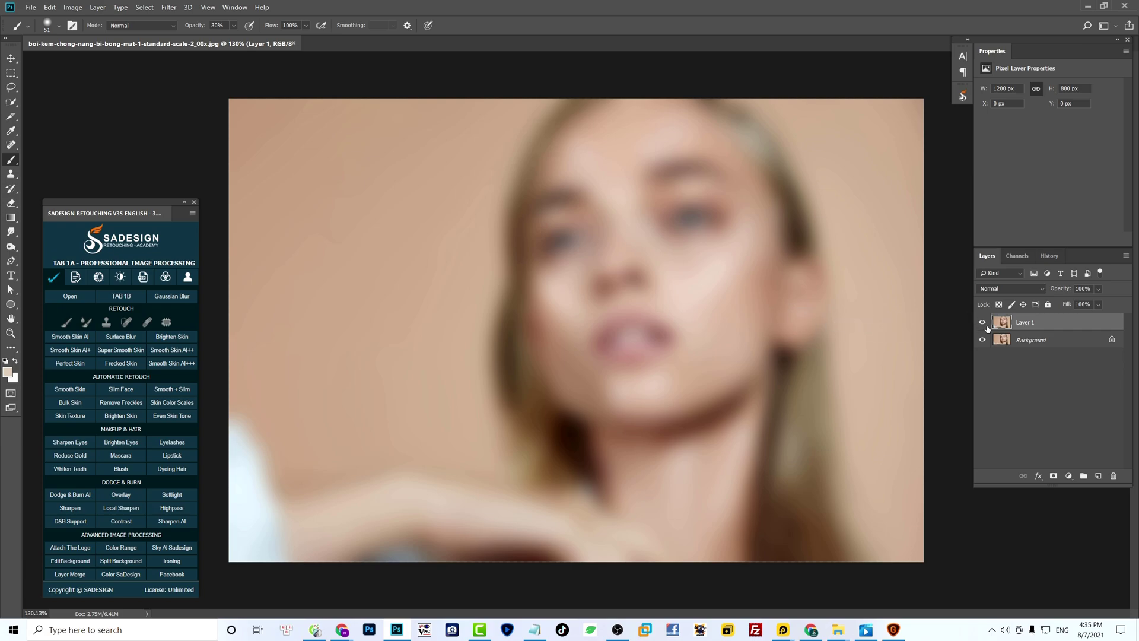
Add a black layer mask to Layer 1 and confirm the standard Brush Tool.
left_click(1054, 477, "alt")
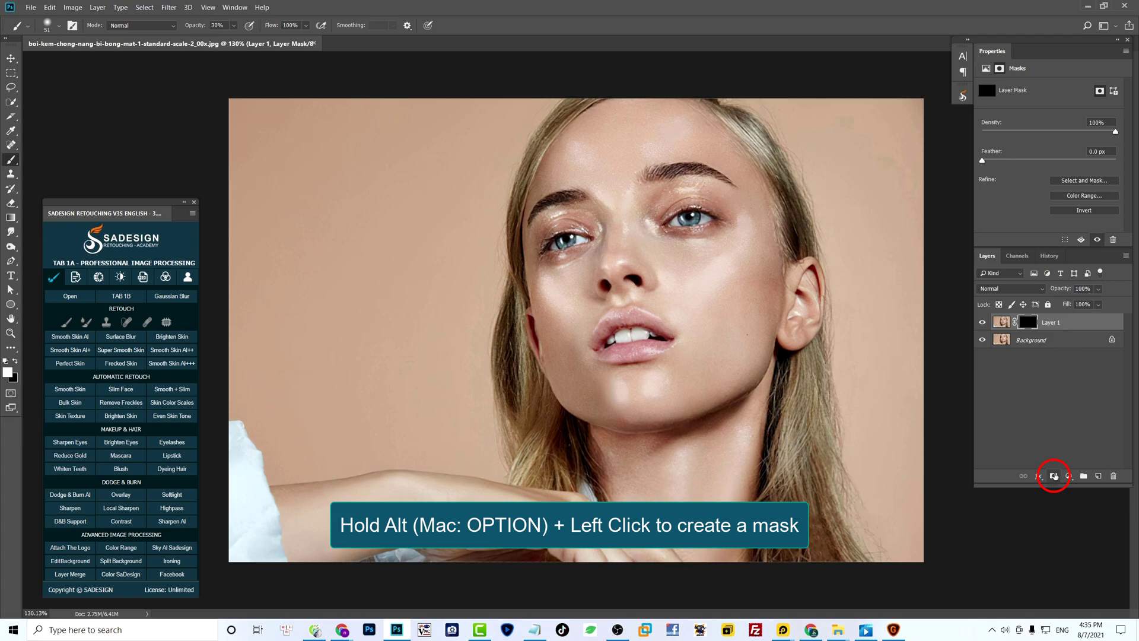
right_click(10, 162)
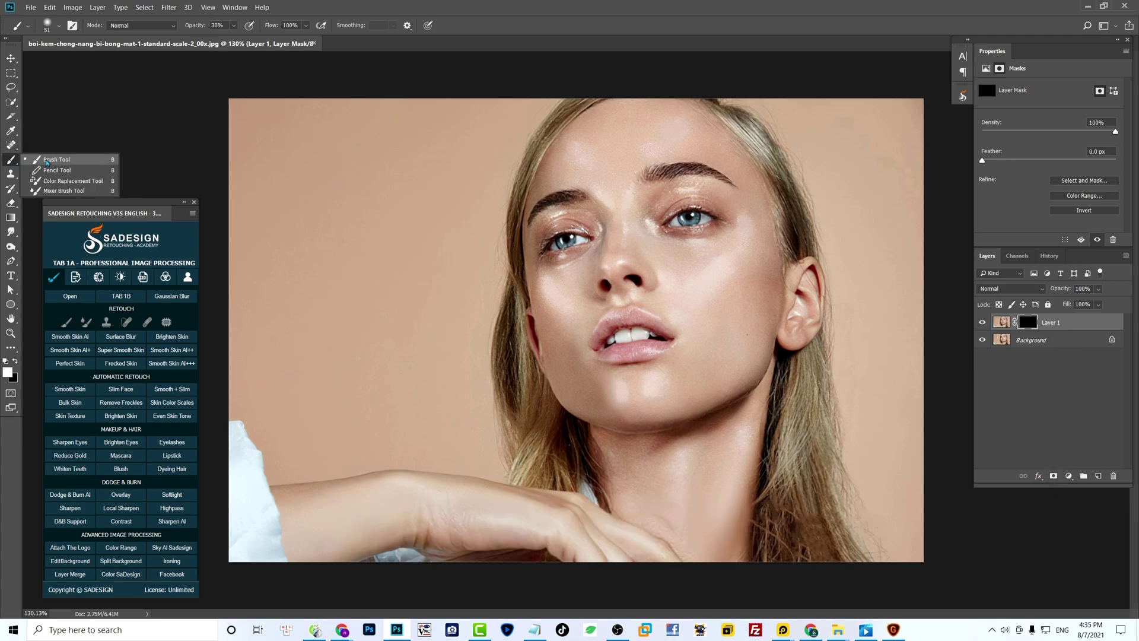
left_click(65, 159)
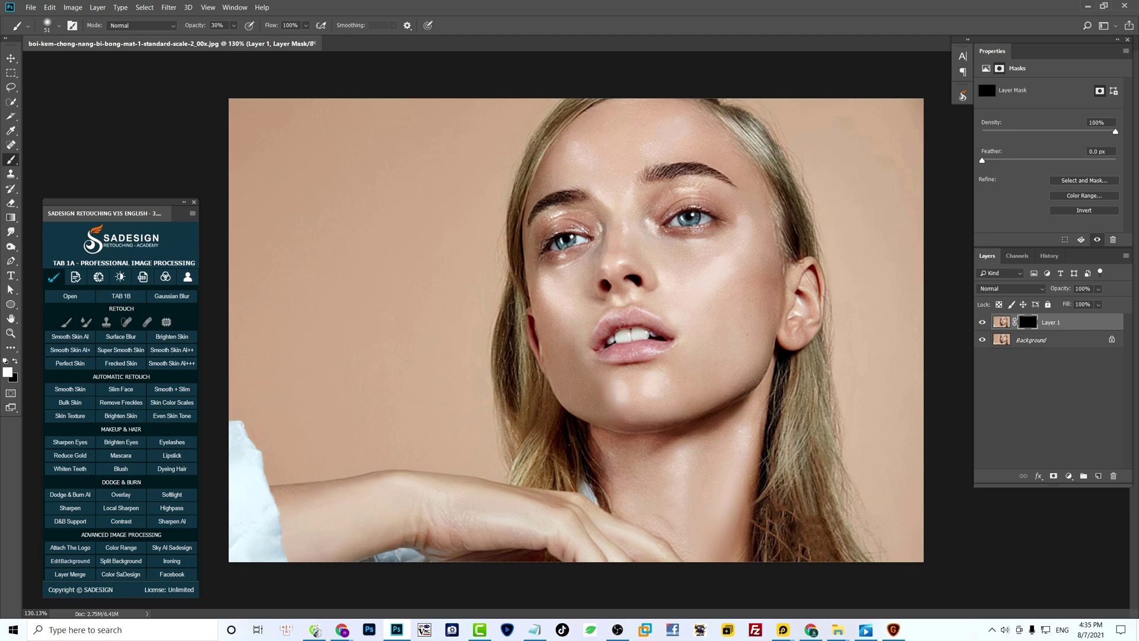
Shrink the brush and paint the blur back over the shiny forehead through the mask.
scroll(701, 221, "up", 2)
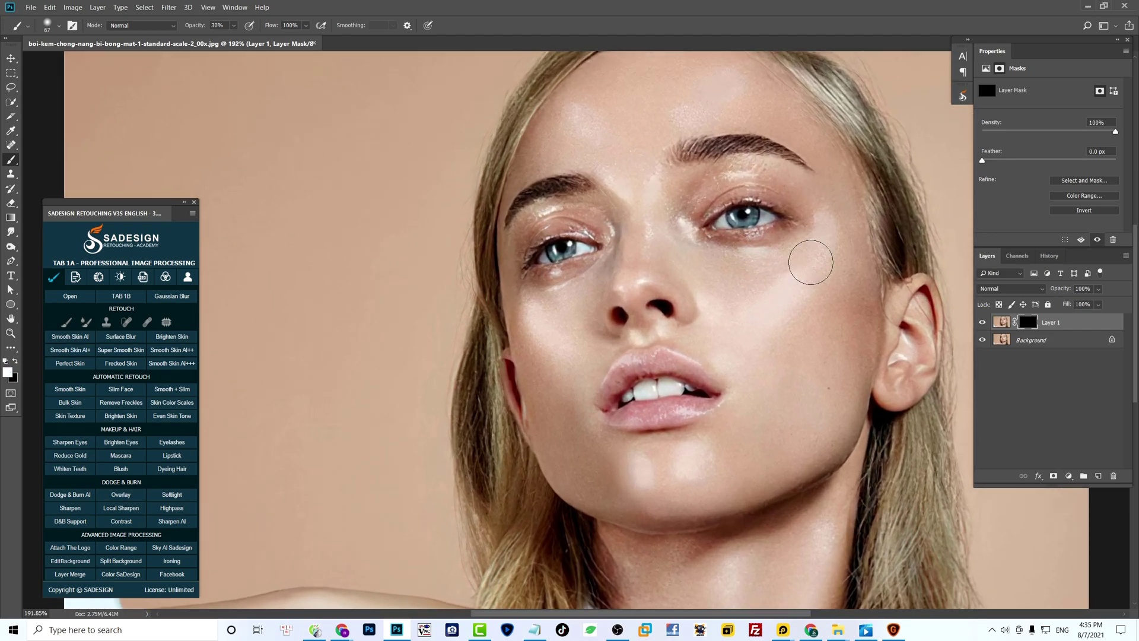
key("bracketleft")
key("bracketleft")
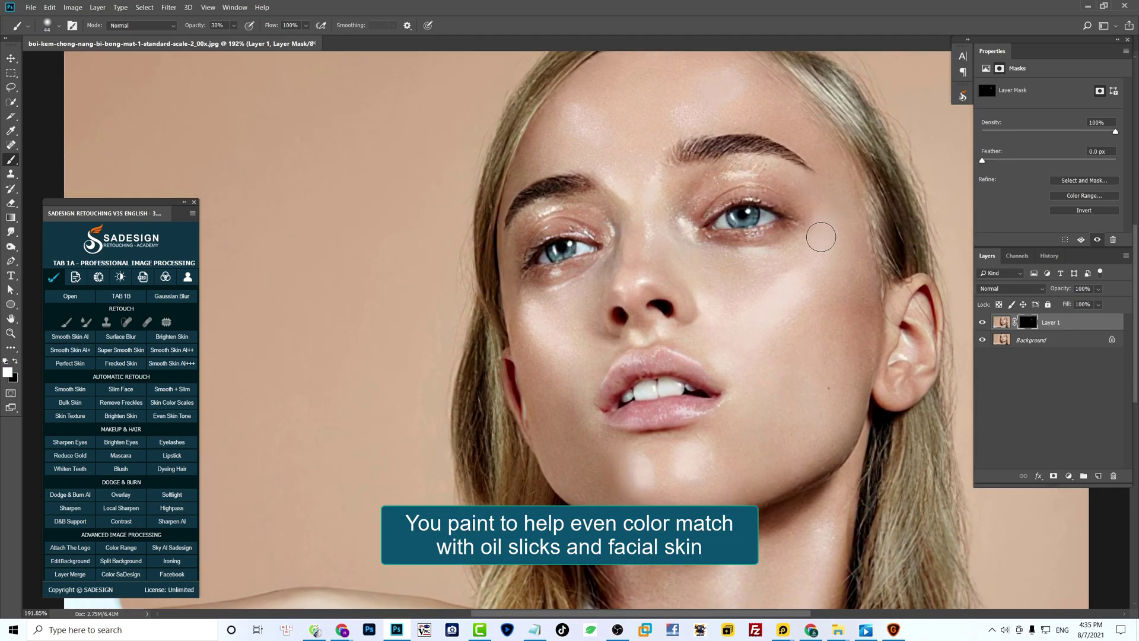
left_click_drag(812, 262, 769, 275)
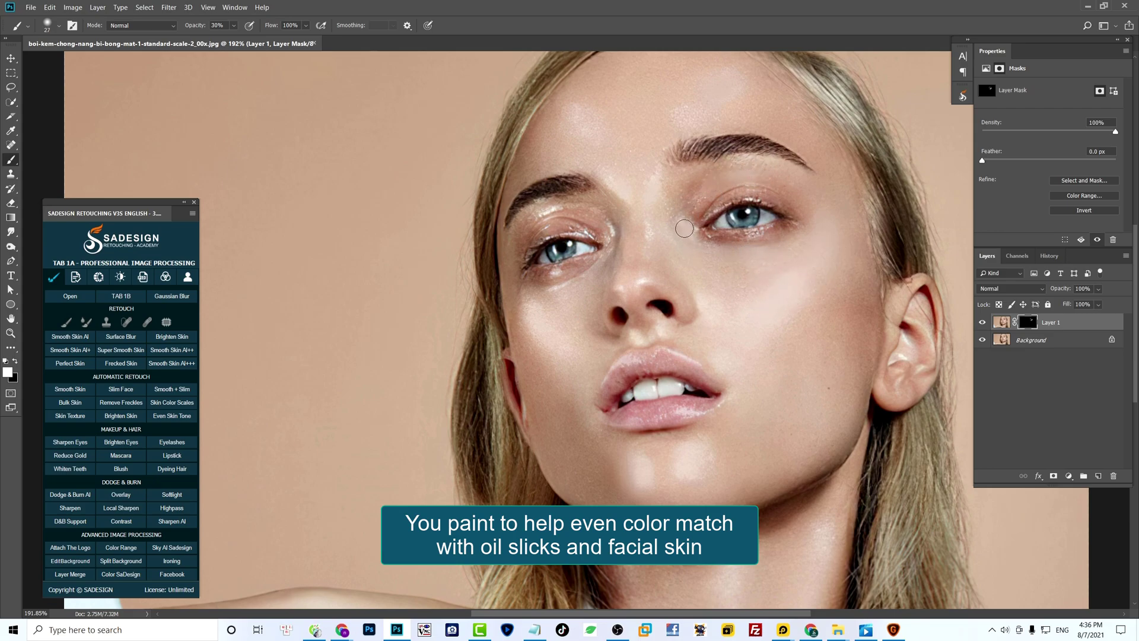
left_click_drag(562, 138, 646, 175)
Paint blur over the cheek, lips, chin and neck, resizing the brush as needed.
key("bracketleft")
key("bracketleft")
key("bracketright")
key("bracketright")
key("bracketright")
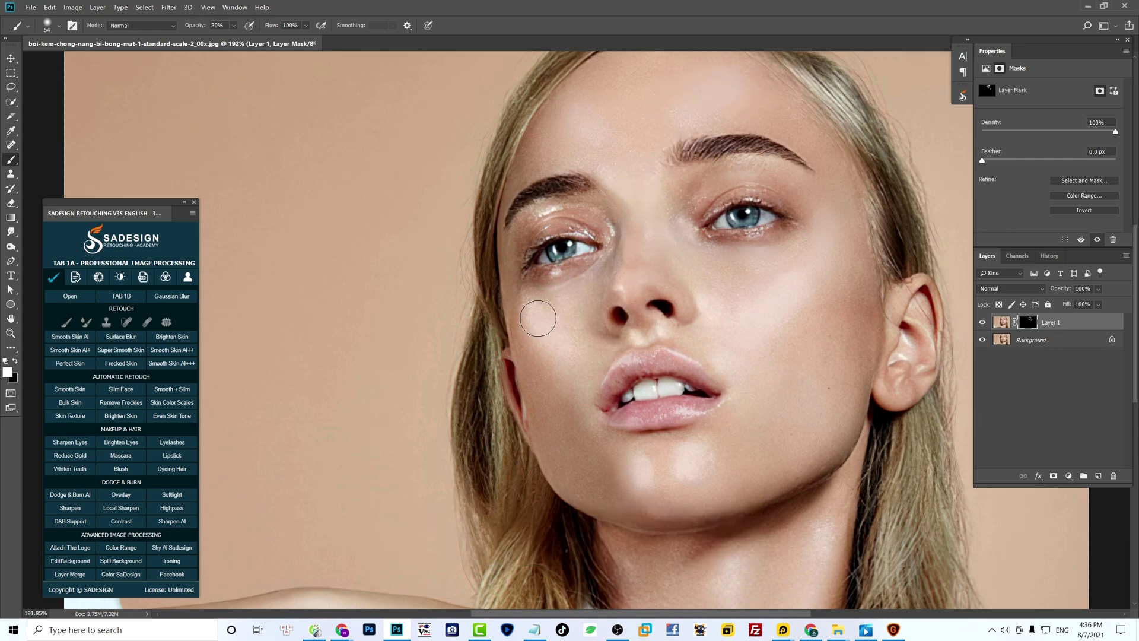
scroll(683, 416, "up", 2)
key("bracketleft")
key("bracketleft")
key("bracketleft")
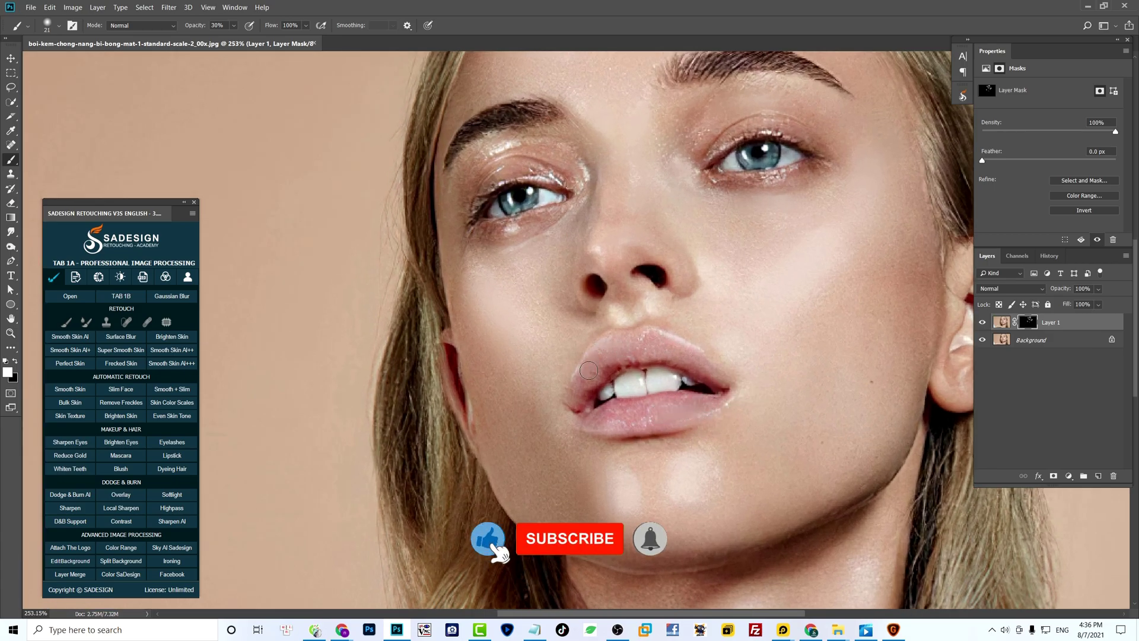
right_click(679, 343, "alt")
key("bracketright")
key("bracketright")
key("bracketright")
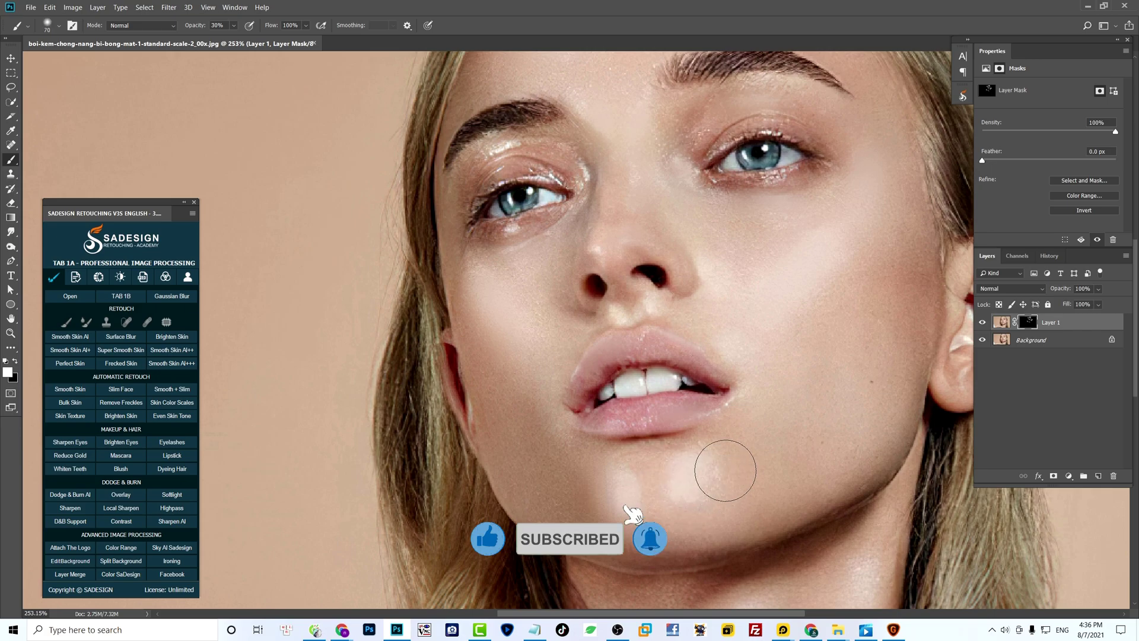
right_click(607, 483, "alt")
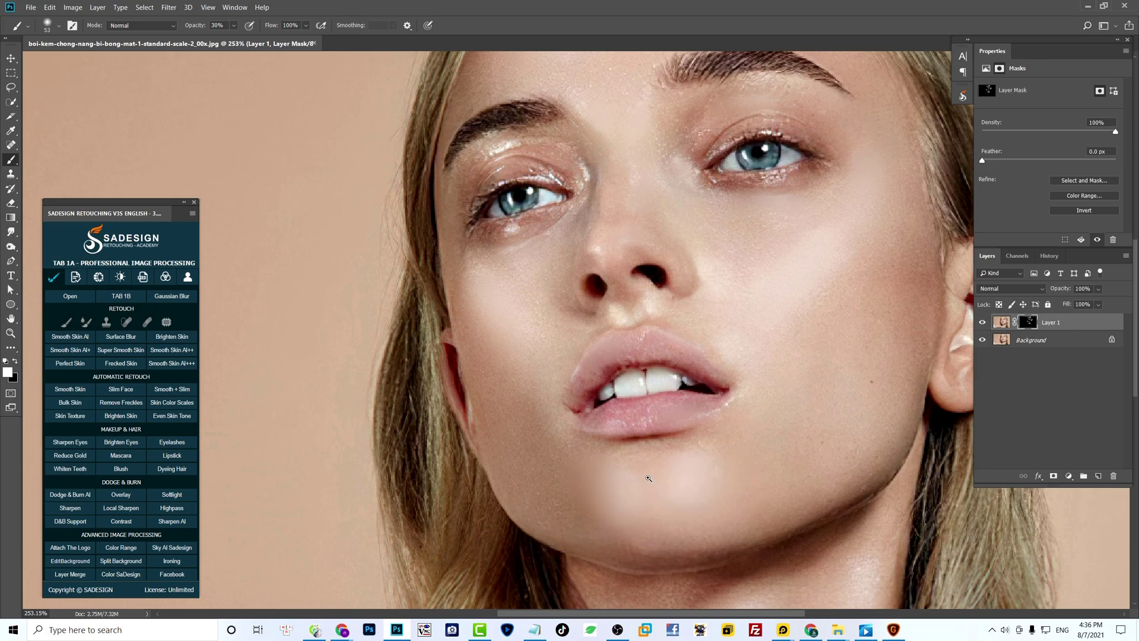
scroll(705, 390, "down", 3)
scroll(705, 391, "up", 2)
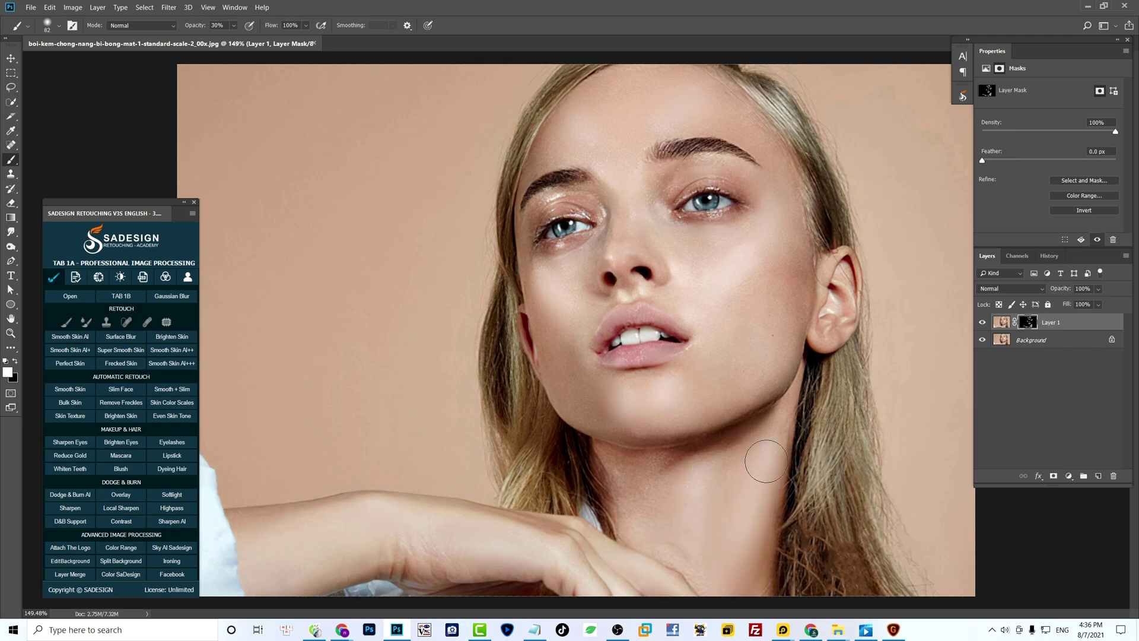
right_click(824, 433, "alt")
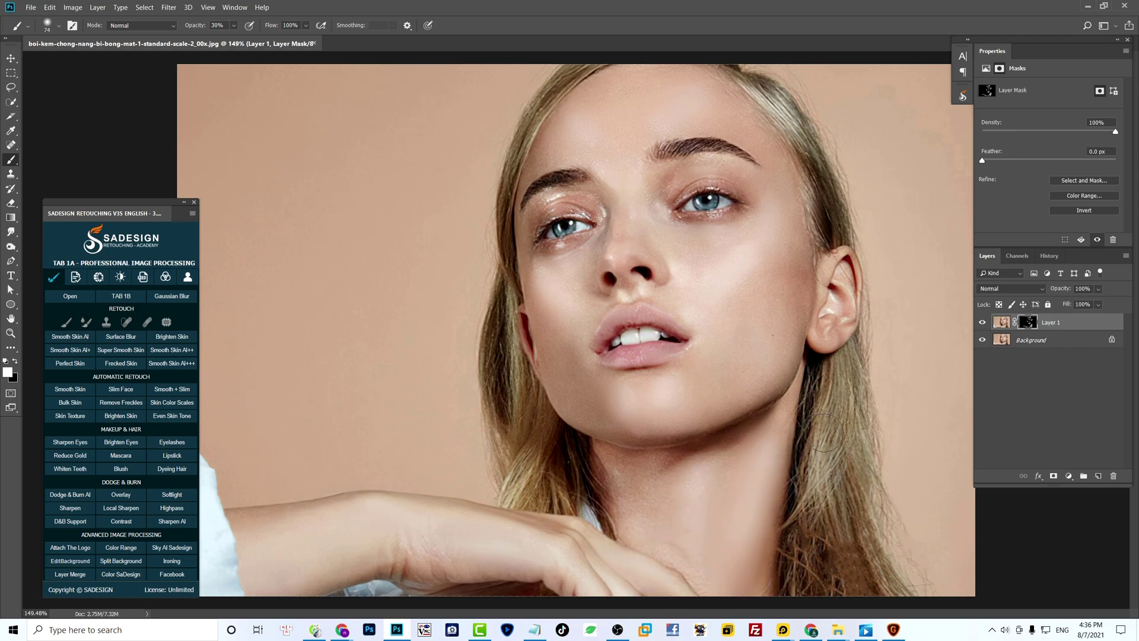
Toggle Layer 1's visibility to compare the softening, then select the Background layer.
left_click(983, 323)
left_click(983, 324)
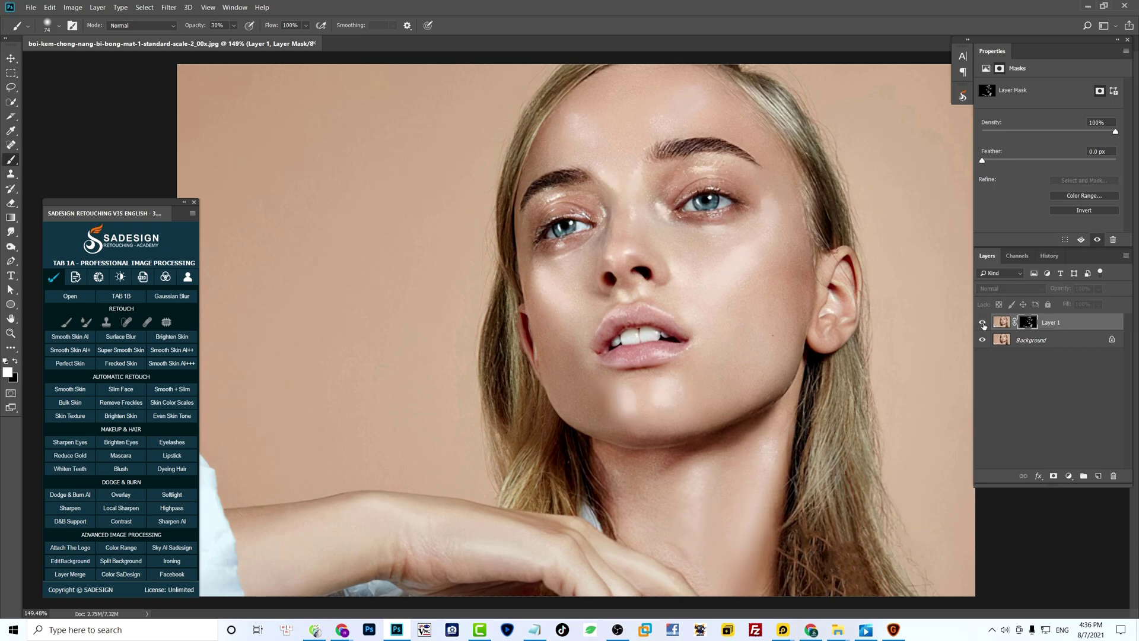
left_click(983, 323)
left_click(1030, 339)
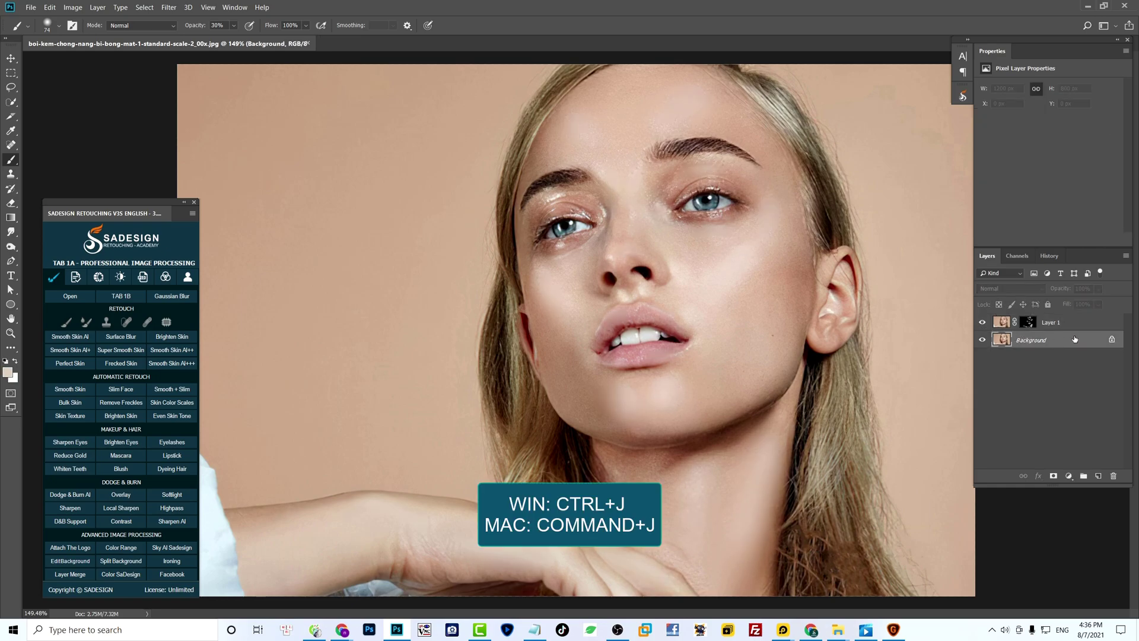
Duplicate Background as Background copy and bring up the Filter menu.
key("ctrl+j")
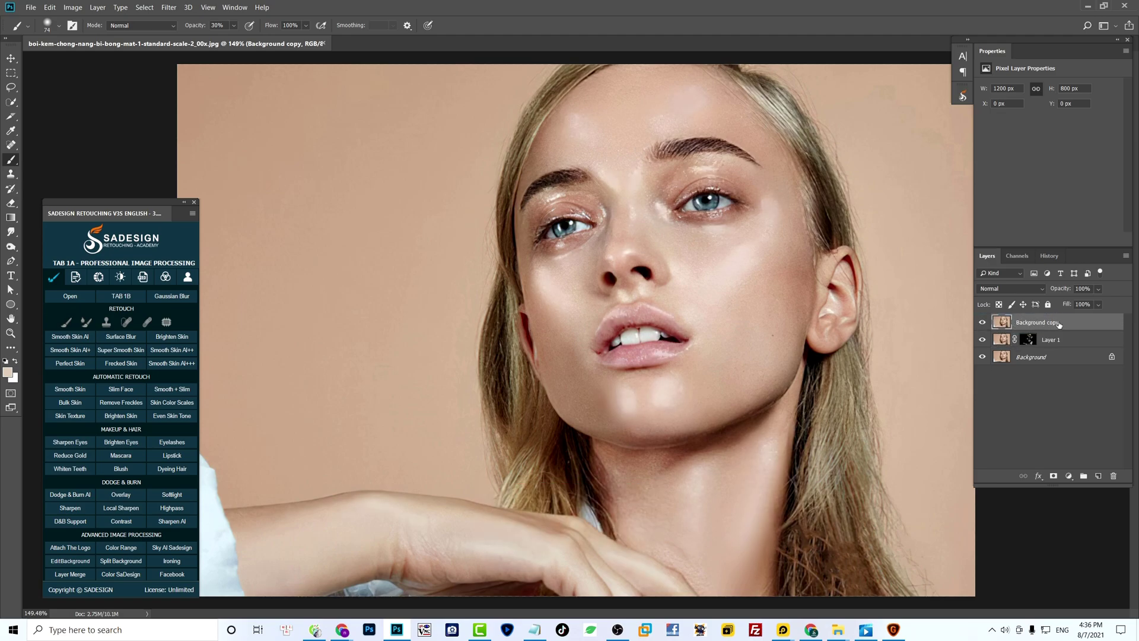
left_click(169, 8)
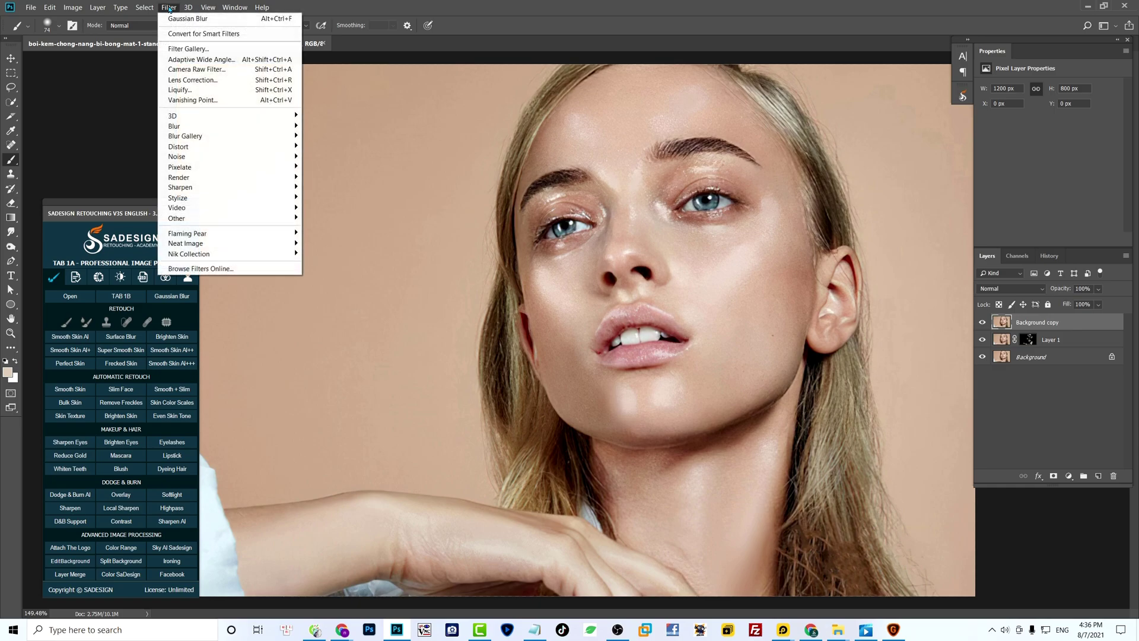
mouse_move(231, 219)
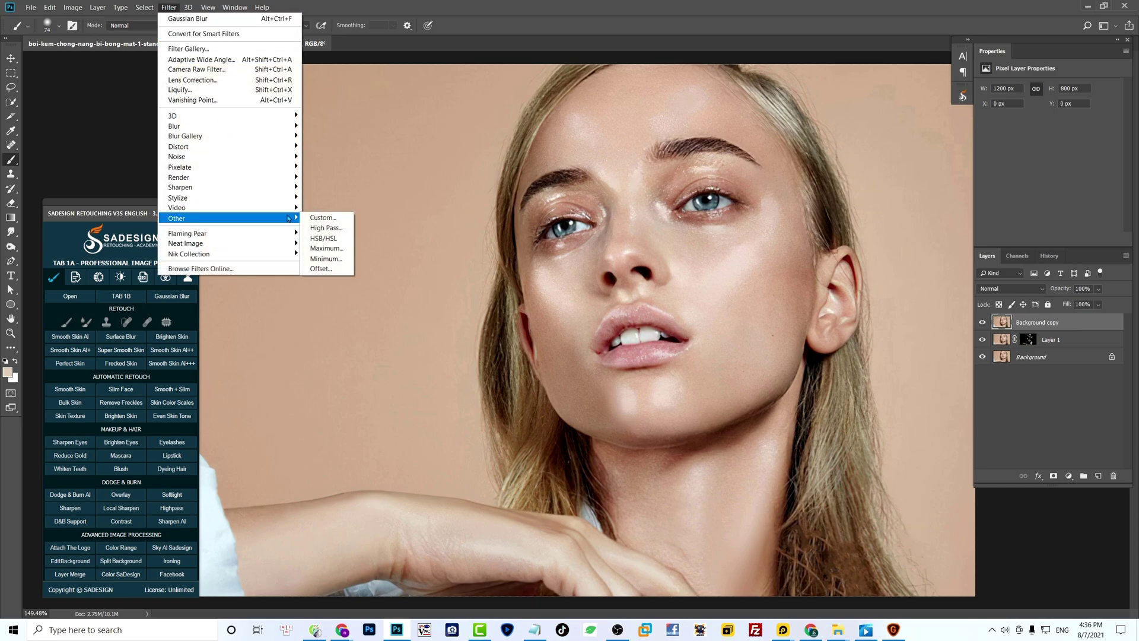
Apply a High Pass filter at 1.0 px radius to the Background copy layer.
left_click(332, 229)
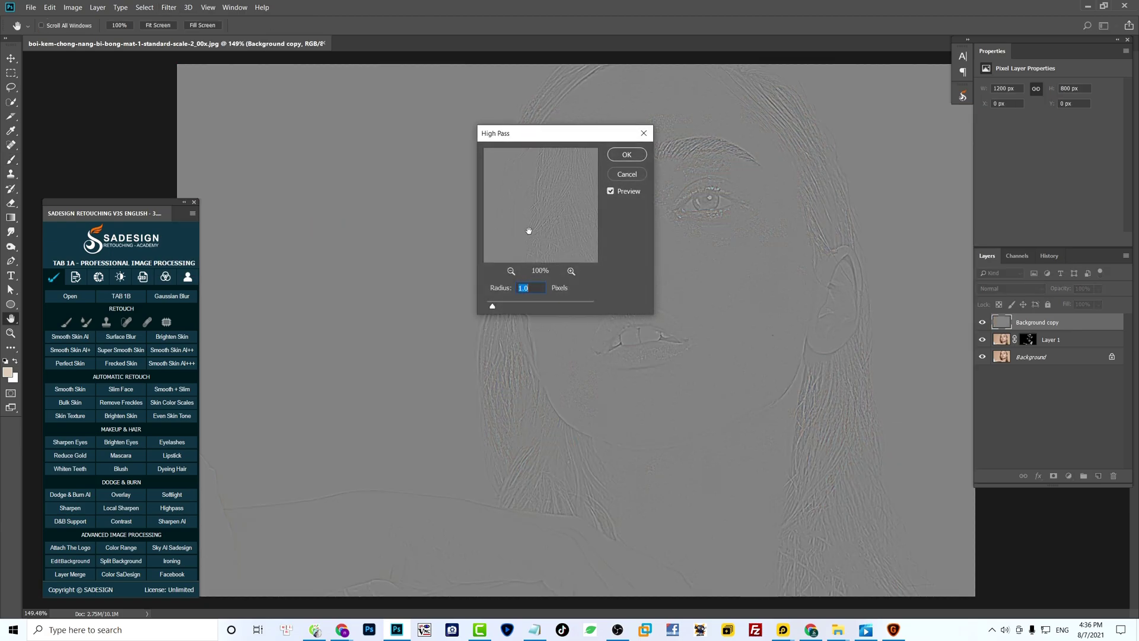
key("Return")
key("b")
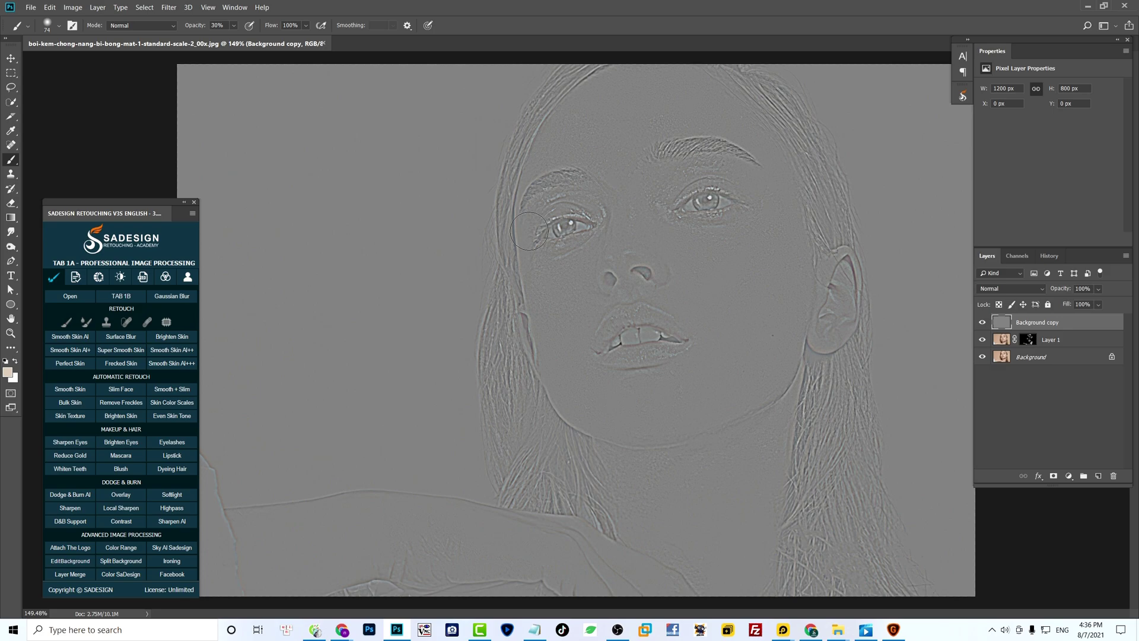
left_click(1018, 289)
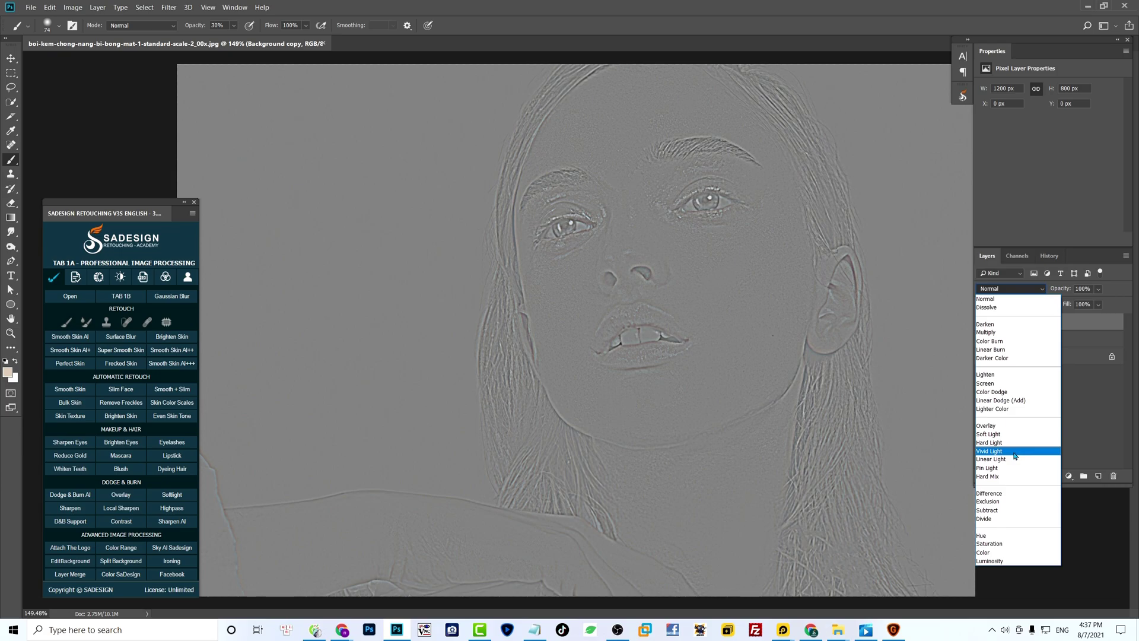
Set the high-pass layer to Vivid Light at 100% opacity, clipped to Layer 1.
left_click(1014, 452)
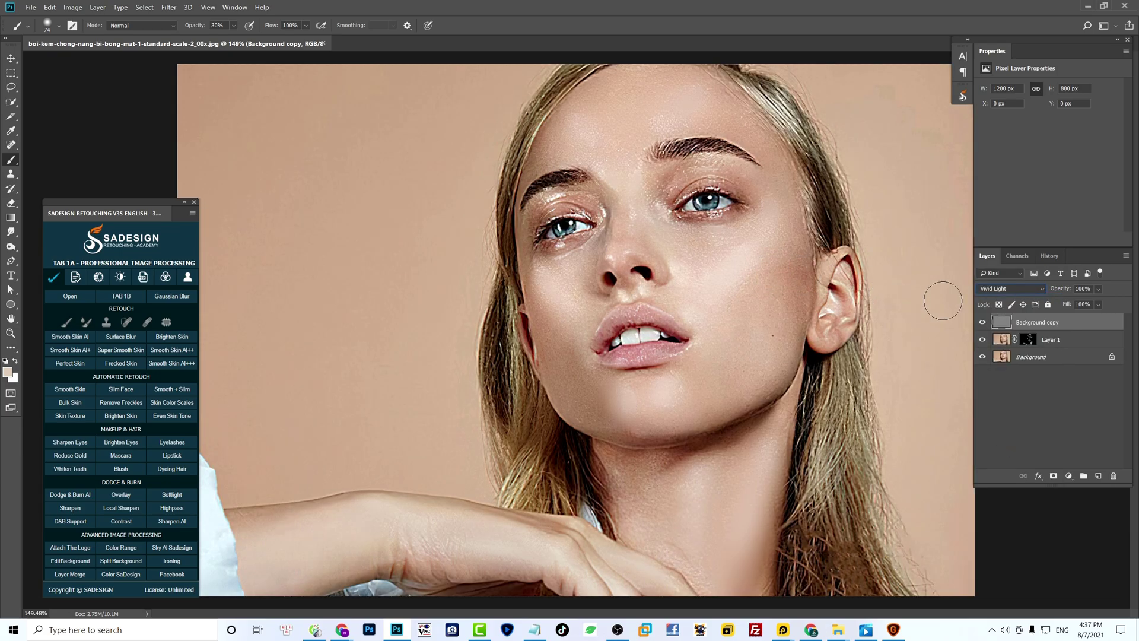
left_click(1099, 290)
left_click(985, 327)
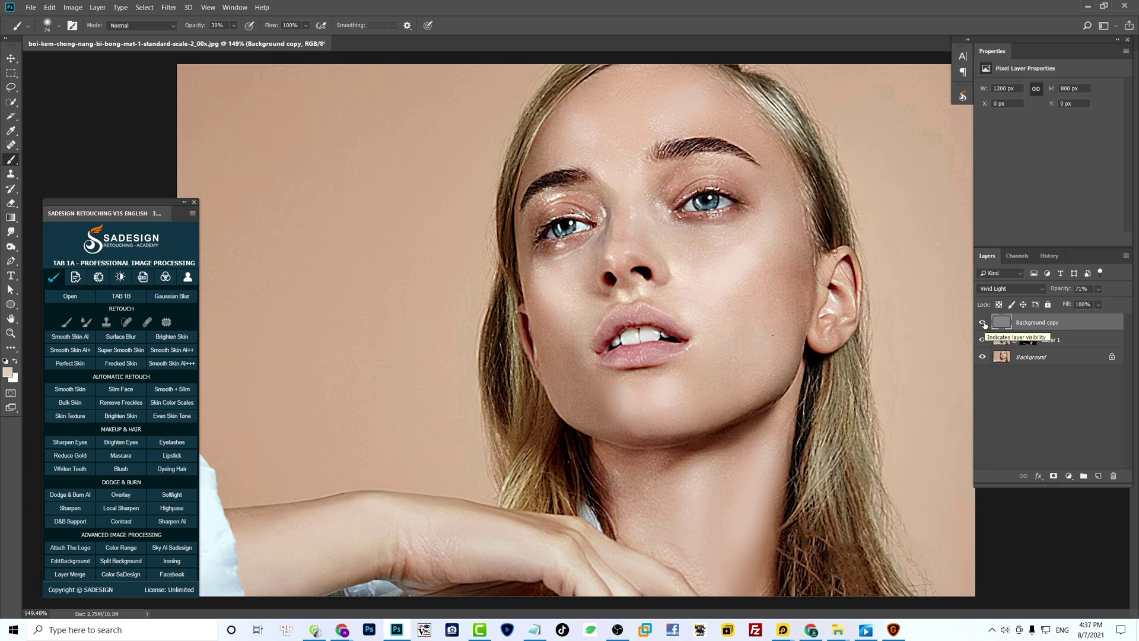
key("ctrl+alt+g")
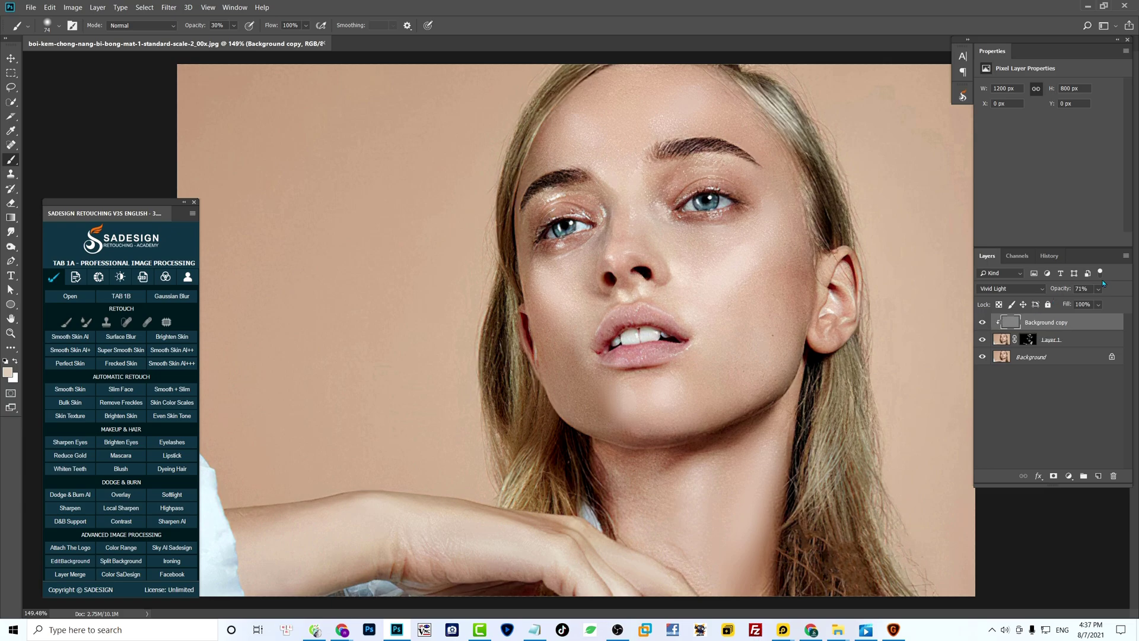
left_click(1098, 289)
left_click_drag(1108, 302, 1123, 303)
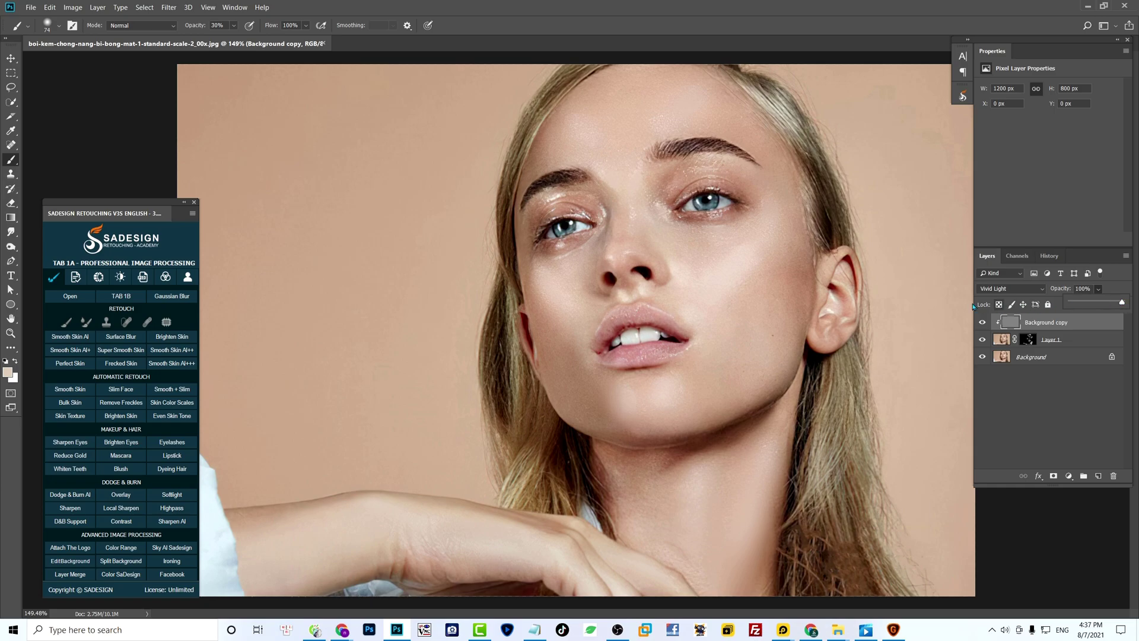
left_click(1046, 326)
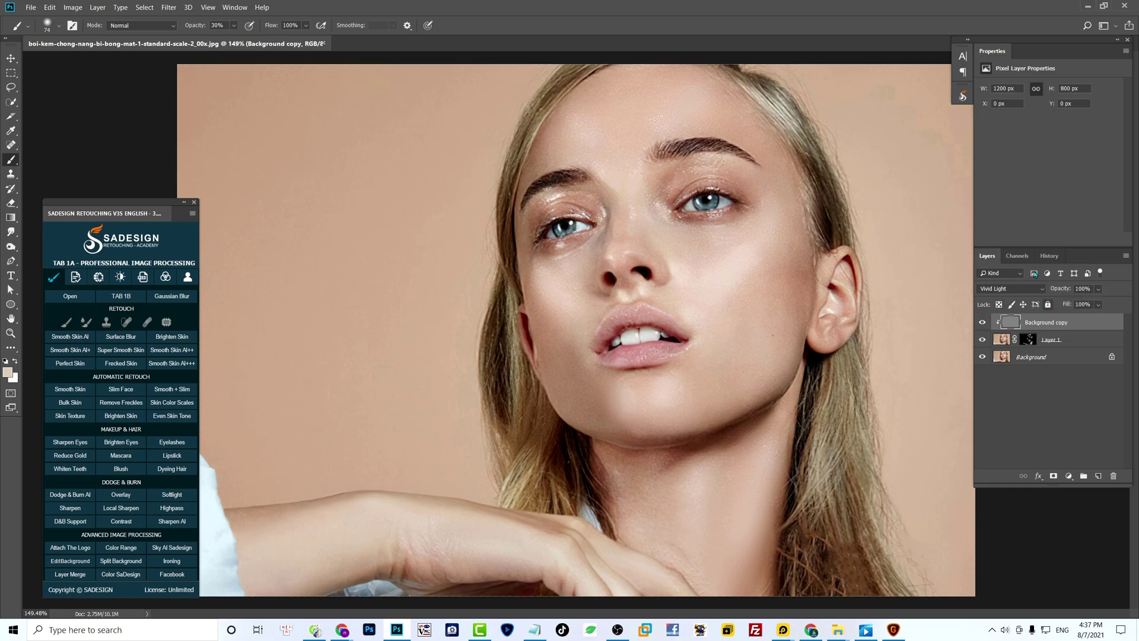
Select the opening History snapshot to display the unretouched shiny portrait.
left_click(1049, 256)
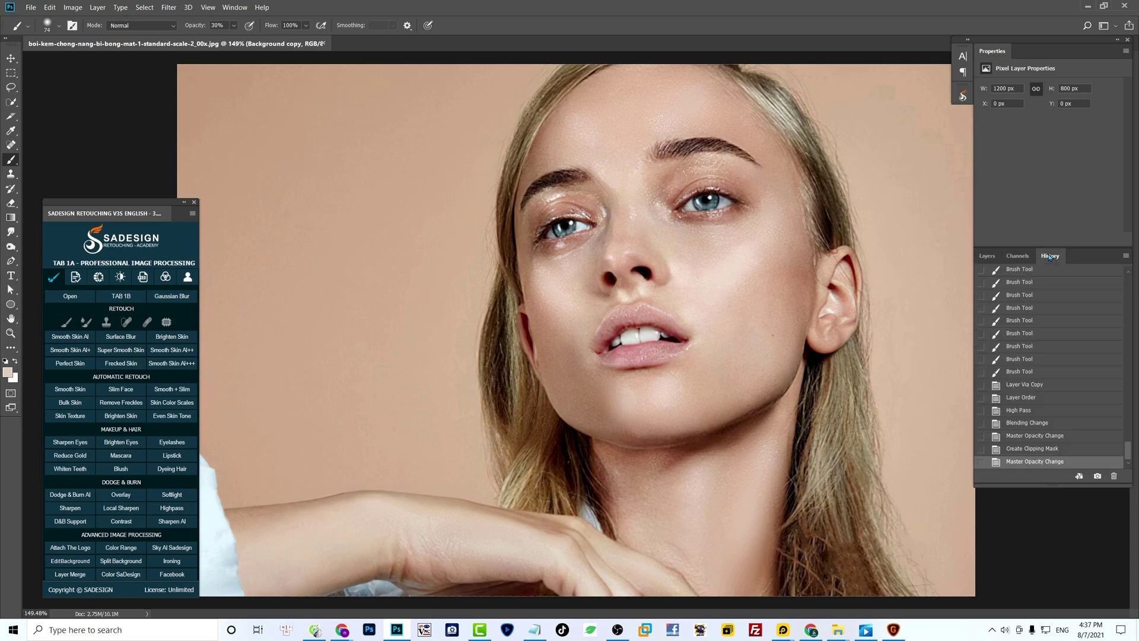
scroll(1092, 356, "up", 10)
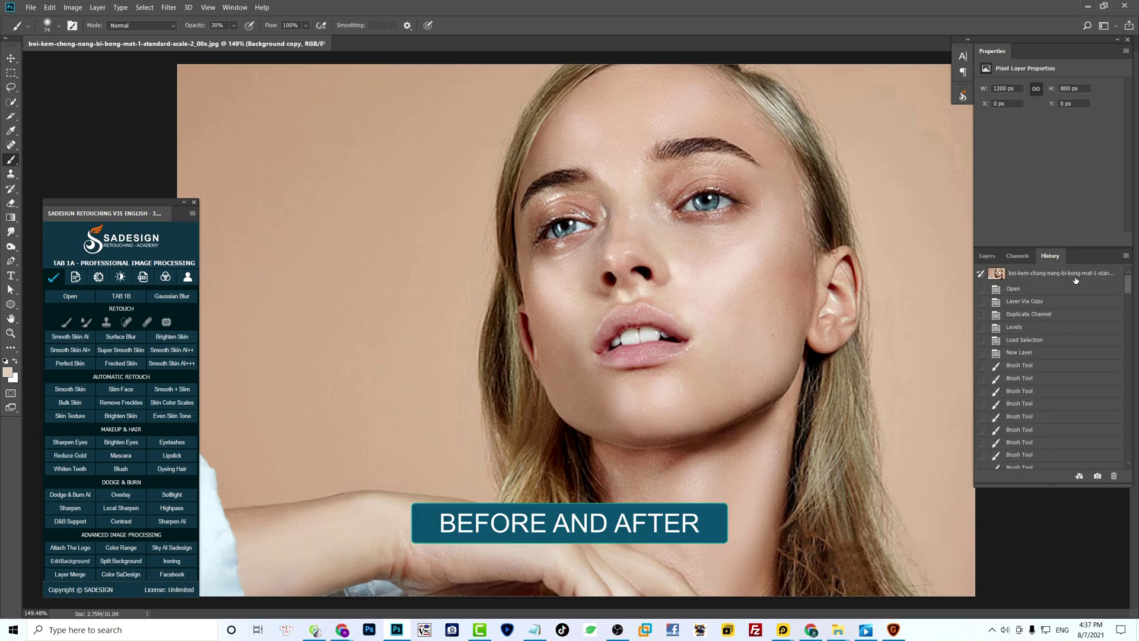
left_click(1075, 279)
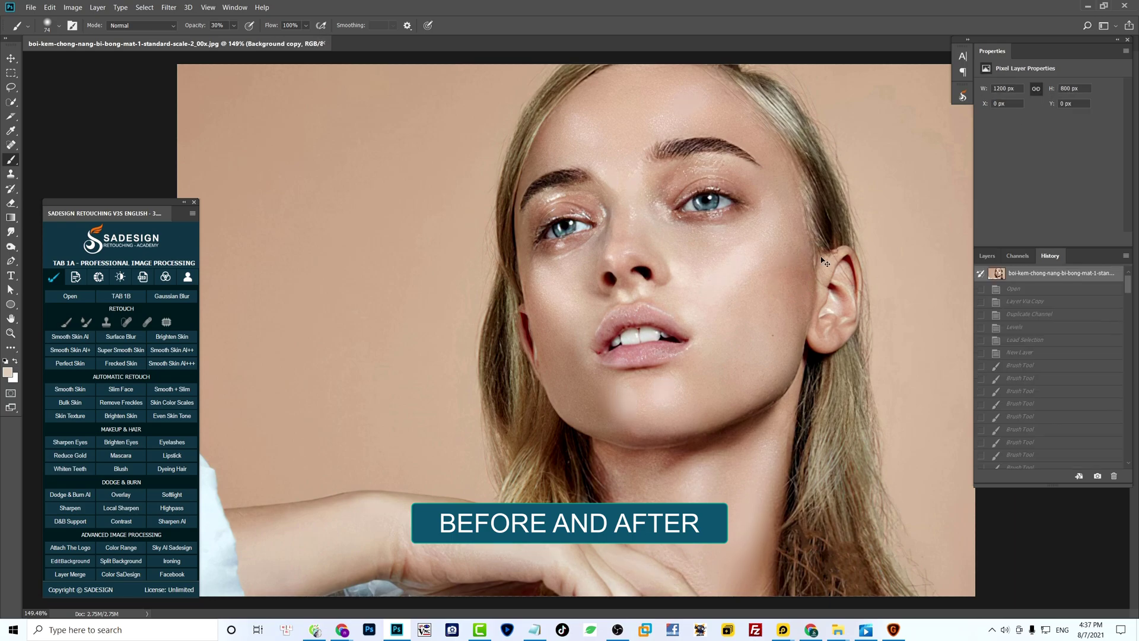